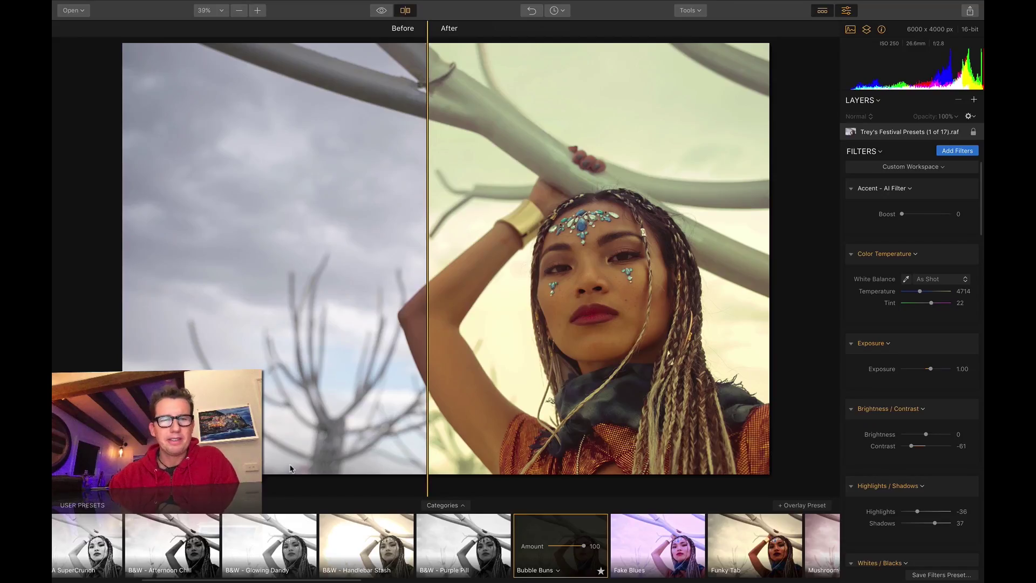
Look through the user preset thumbnails, from Apple Pewdiepie to the Sandstorm presets.
{"action": "scroll", "coordinate": [275, 545], "scroll_direction": "left", "scroll_amount": 5}
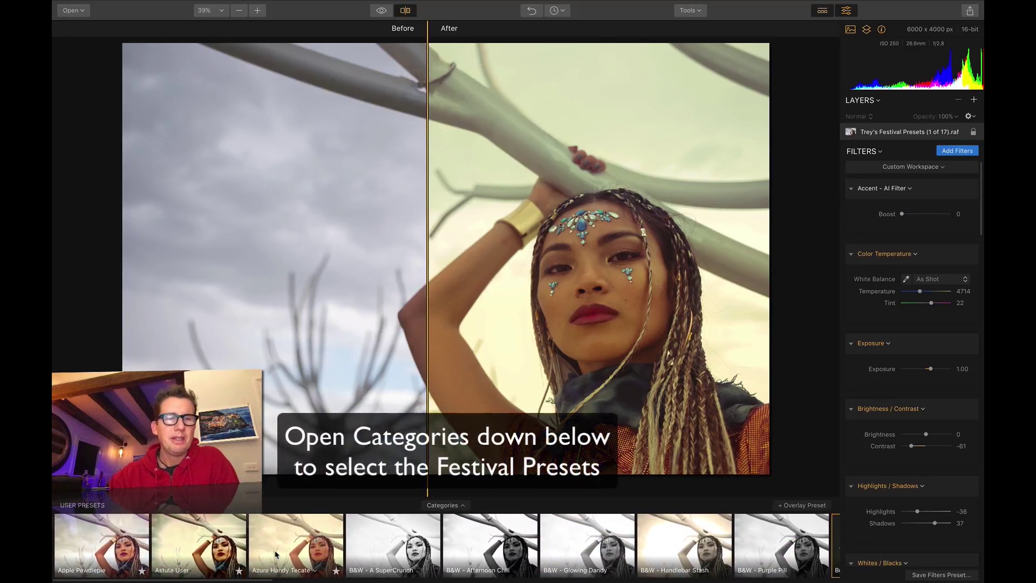
{"action": "scroll", "coordinate": [275, 553], "scroll_direction": "right", "scroll_amount": 10}
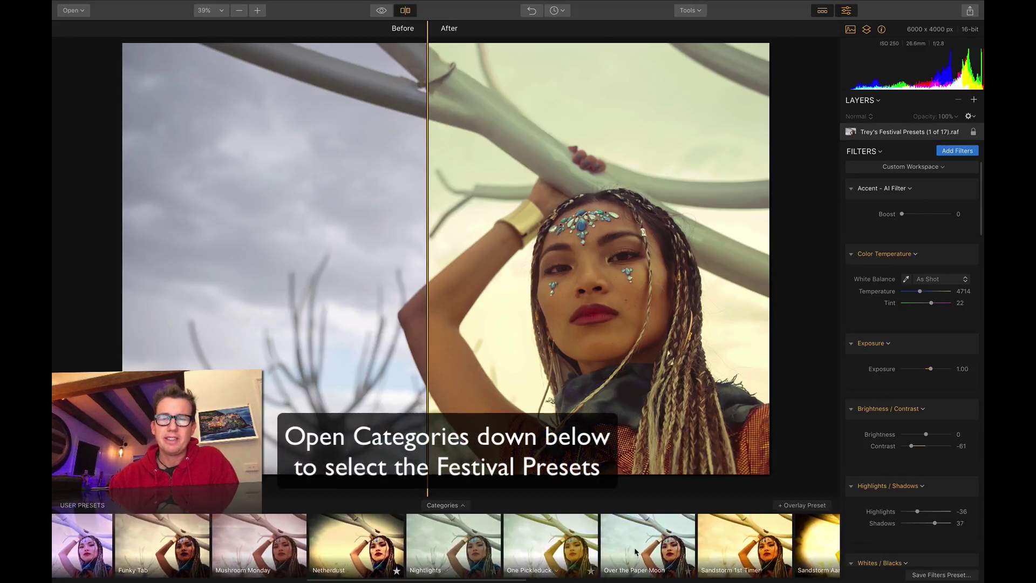
{"action": "scroll", "coordinate": [635, 551], "scroll_direction": "right", "scroll_amount": 3}
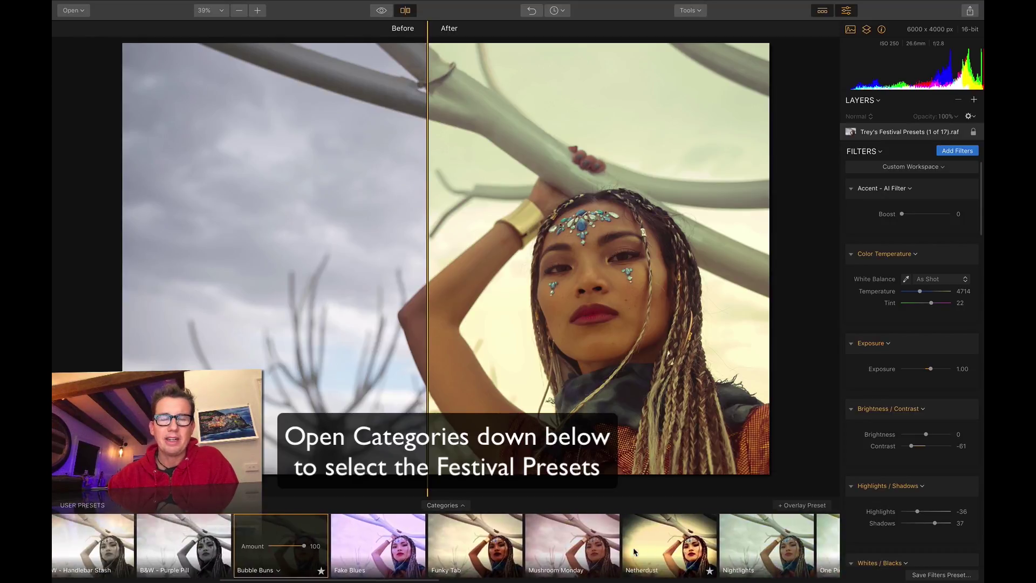
{"action": "scroll", "coordinate": [634, 551], "scroll_direction": "right", "scroll_amount": 1}
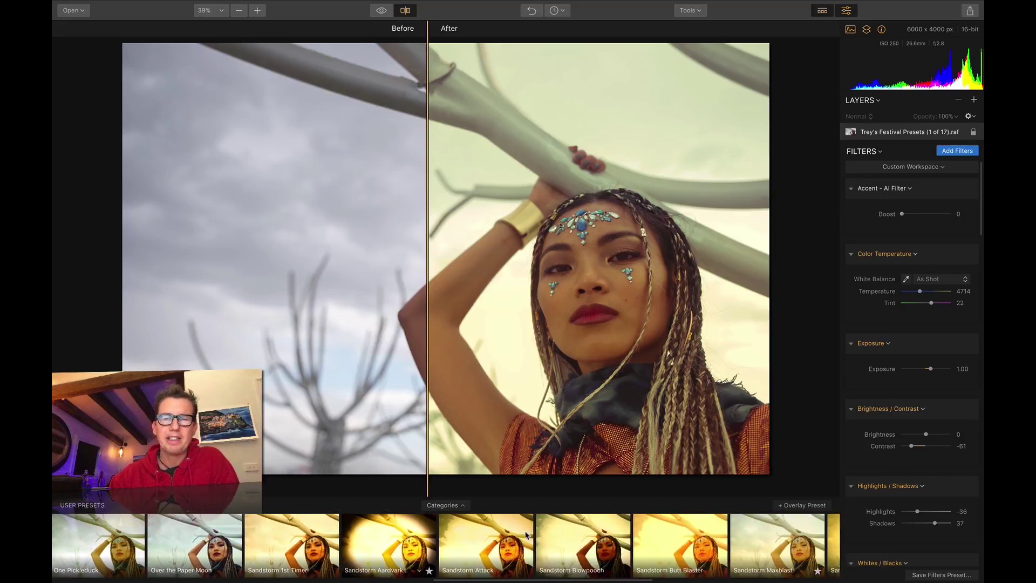
{"action": "scroll", "coordinate": [526, 534], "scroll_direction": "right", "scroll_amount": 5}
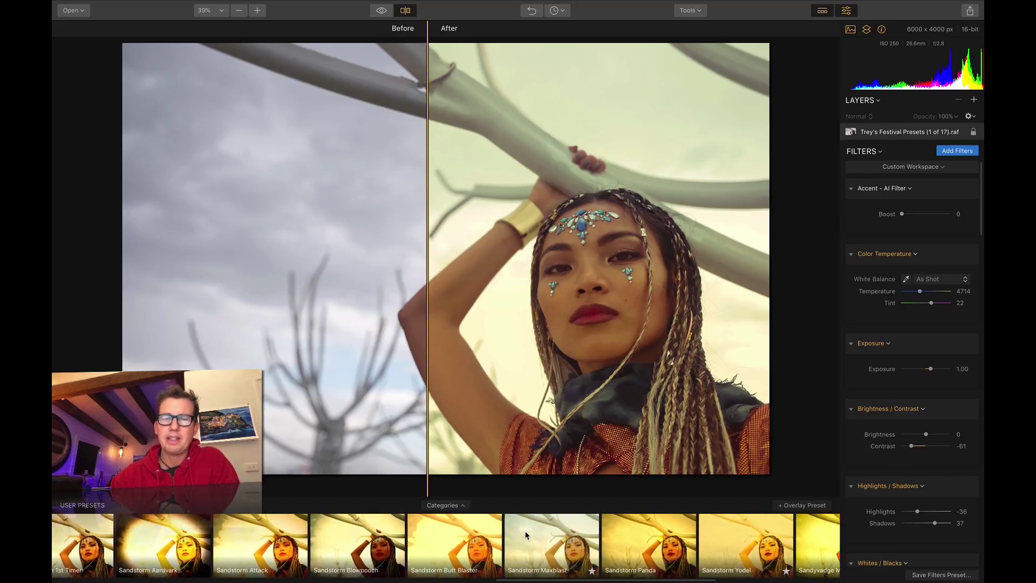
{"action": "scroll", "coordinate": [526, 534], "scroll_direction": "left", "scroll_amount": 3}
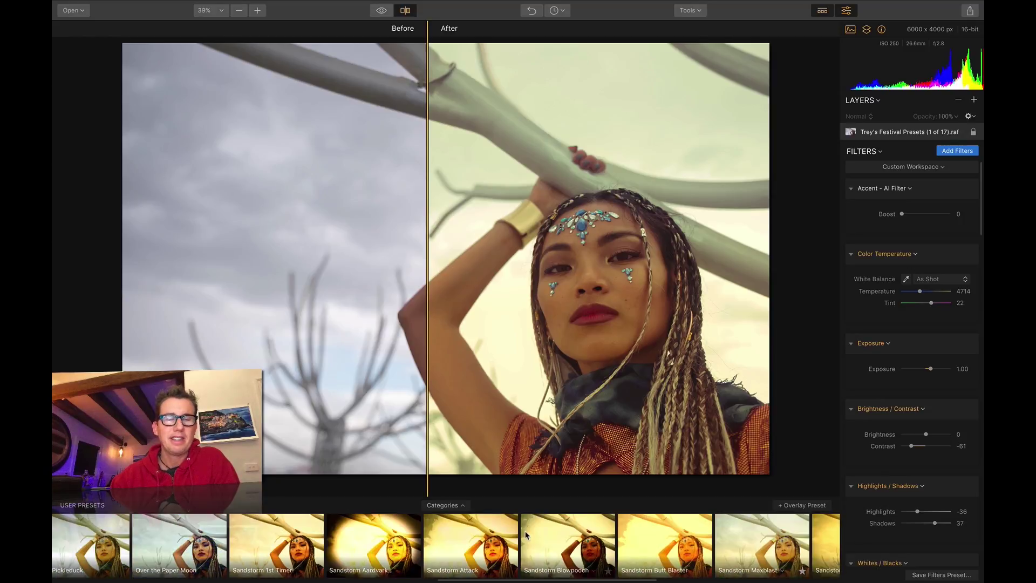
{"action": "scroll", "coordinate": [526, 534], "scroll_direction": "right", "scroll_amount": 3}
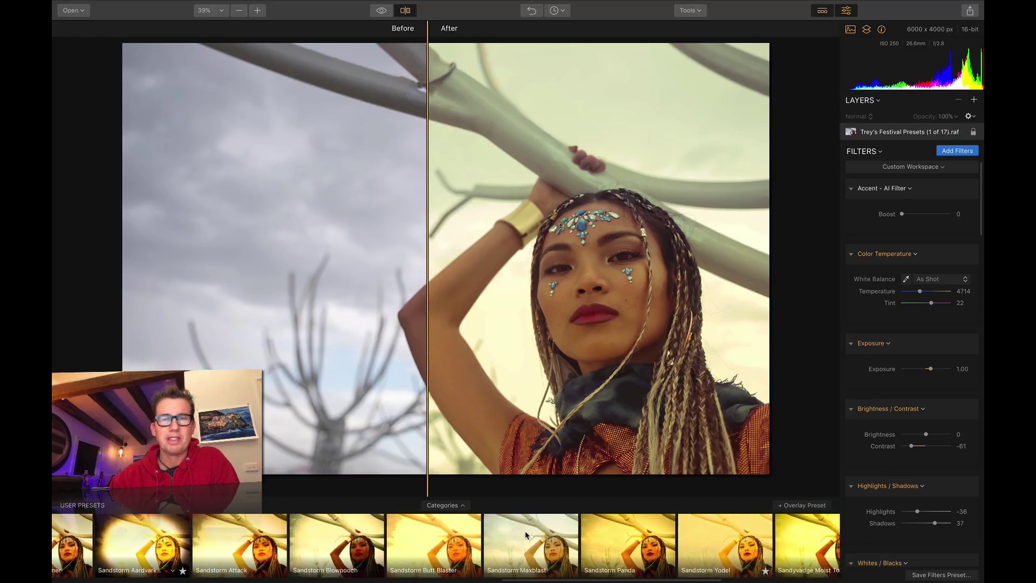
{"action": "scroll", "coordinate": [526, 534], "scroll_direction": "left", "scroll_amount": 3}
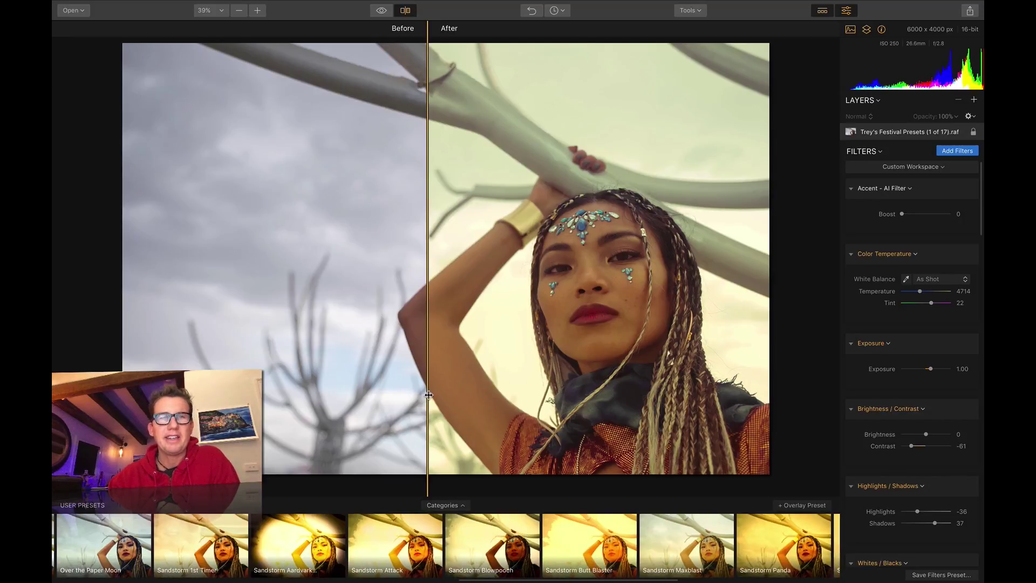
Move the before/after divider toward the photo's left side so that most of the edited version shows.
{"action": "left_click", "coordinate": [405, 11]}
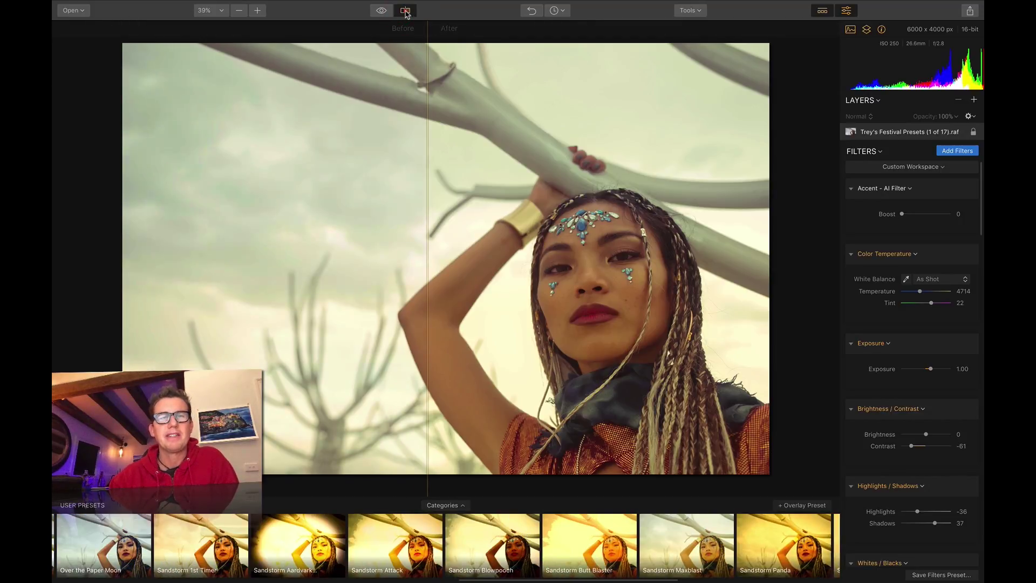
{"action": "left_click_drag", "start_coordinate": [426, 249], "coordinate": [198, 254]}
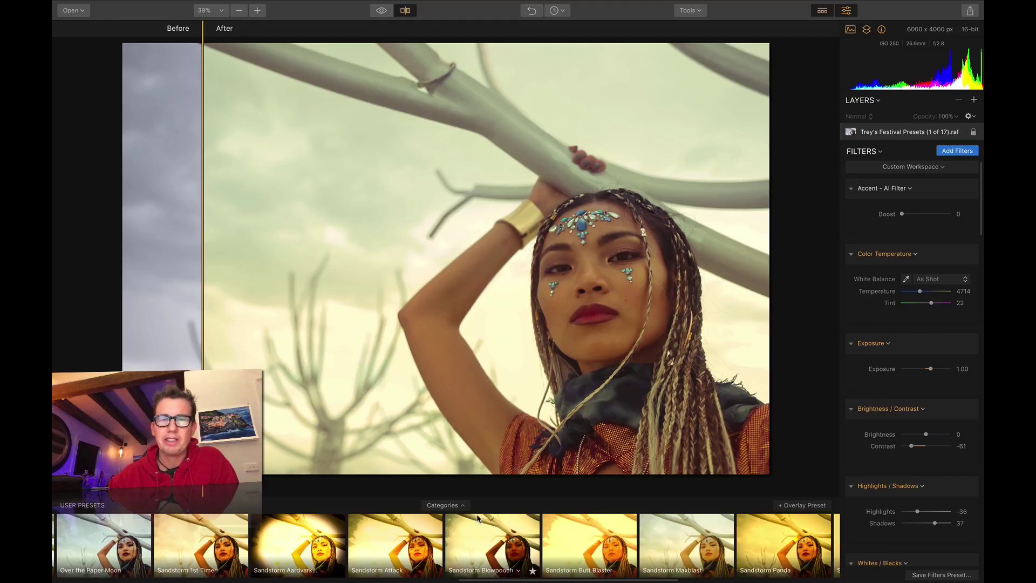
Apply the Apple Pewdiepie user preset to the portrait.
{"action": "scroll", "coordinate": [477, 520], "scroll_direction": "left", "scroll_amount": 15}
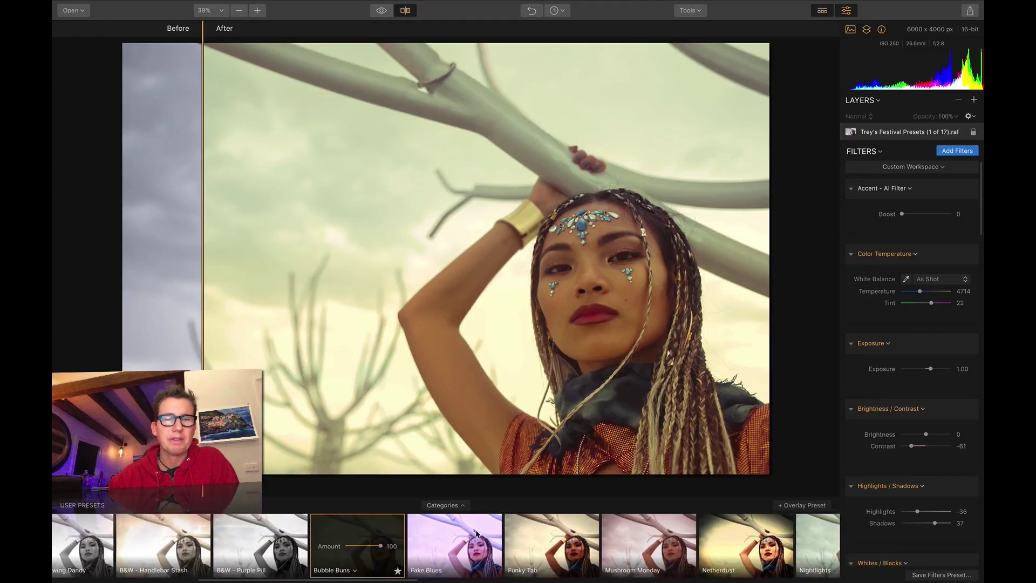
{"action": "scroll", "coordinate": [477, 534], "scroll_direction": "left", "scroll_amount": 10}
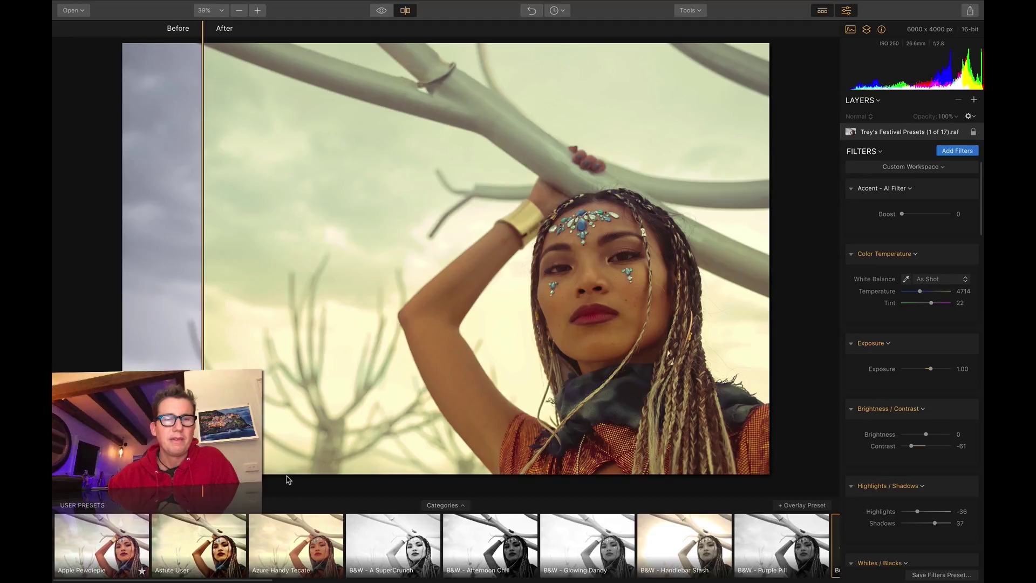
{"action": "left_click", "coordinate": [111, 543]}
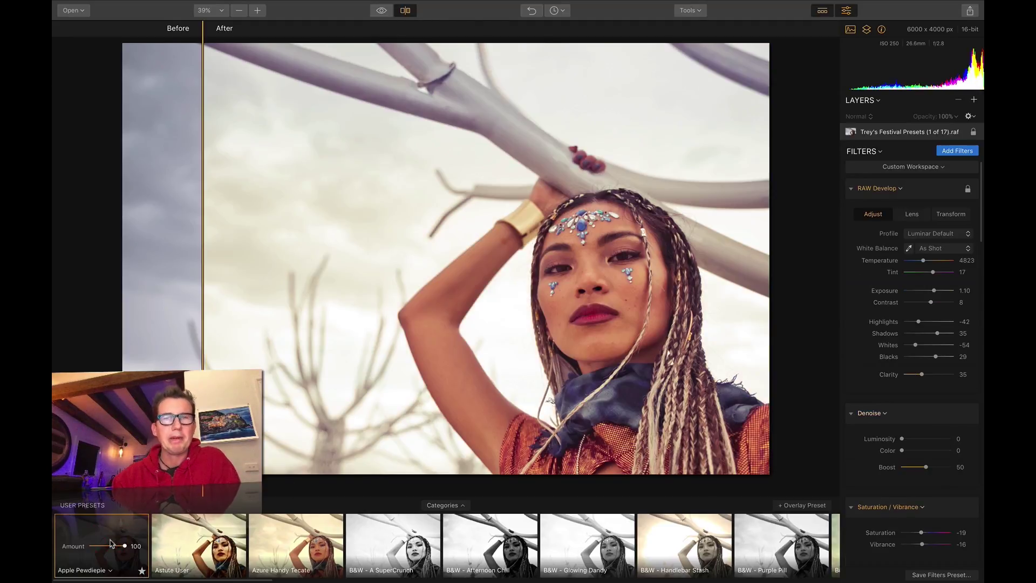
Turn off the split comparison and switch between the original and the edited photo to compare them.
{"action": "left_click", "coordinate": [406, 12]}
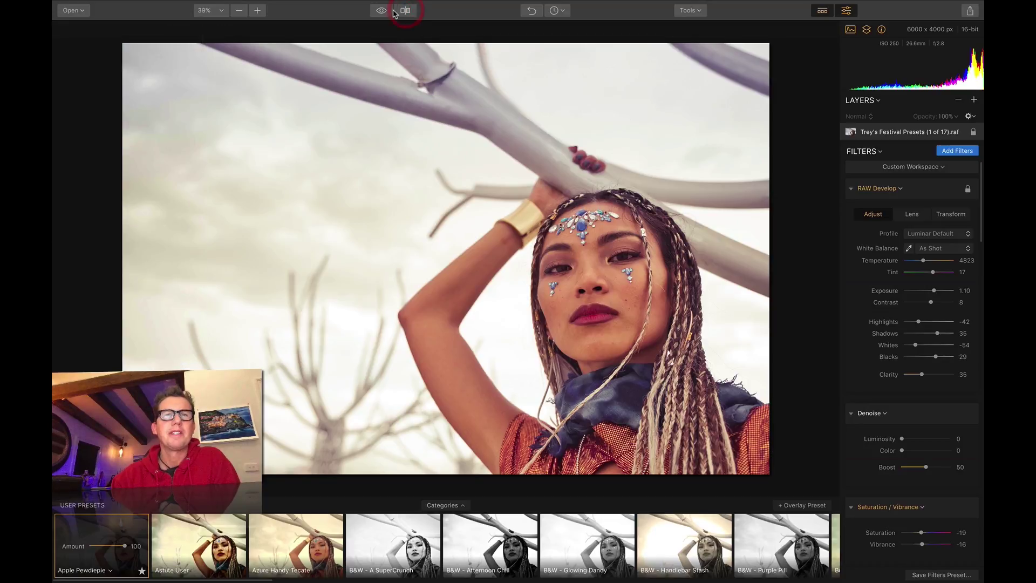
{"action": "left_click", "coordinate": [382, 11]}
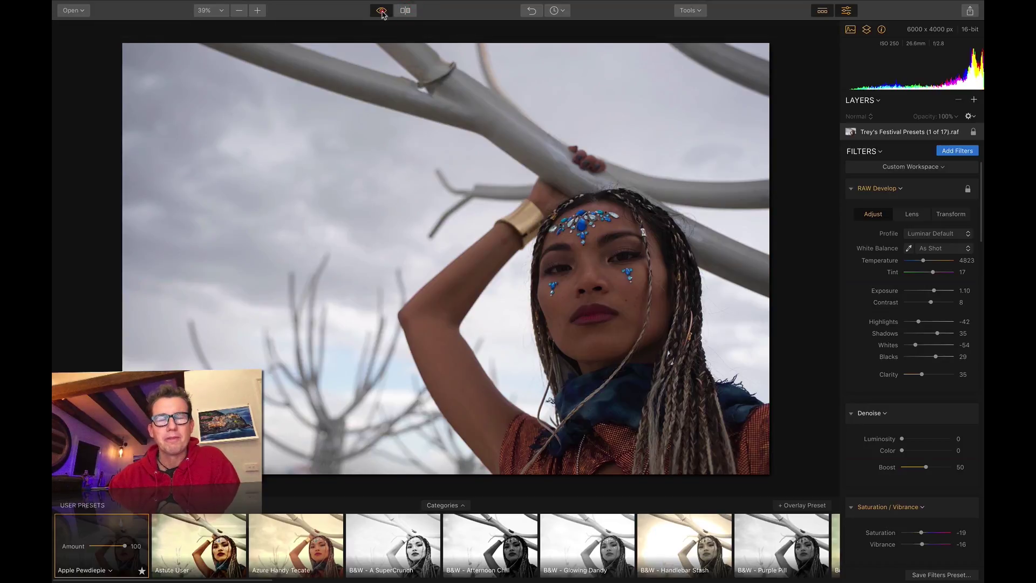
{"action": "left_click", "coordinate": [381, 12]}
{"action": "left_click", "coordinate": [381, 12]}
{"action": "left_click", "coordinate": [381, 12]}
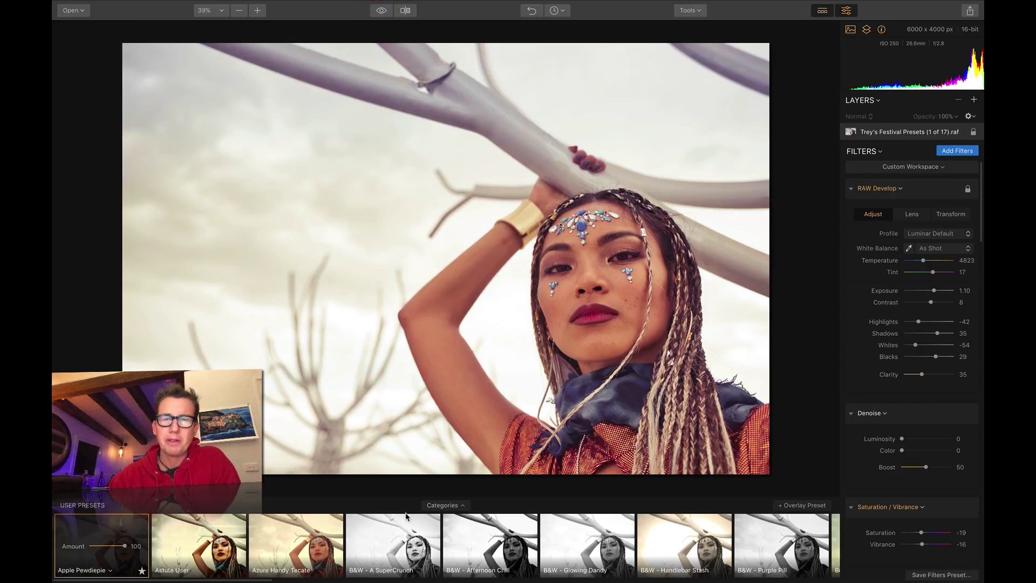
Apply the B&W - A SuperCrunch preset to the portrait.
{"action": "scroll", "coordinate": [435, 522], "scroll_direction": "right", "scroll_amount": 3}
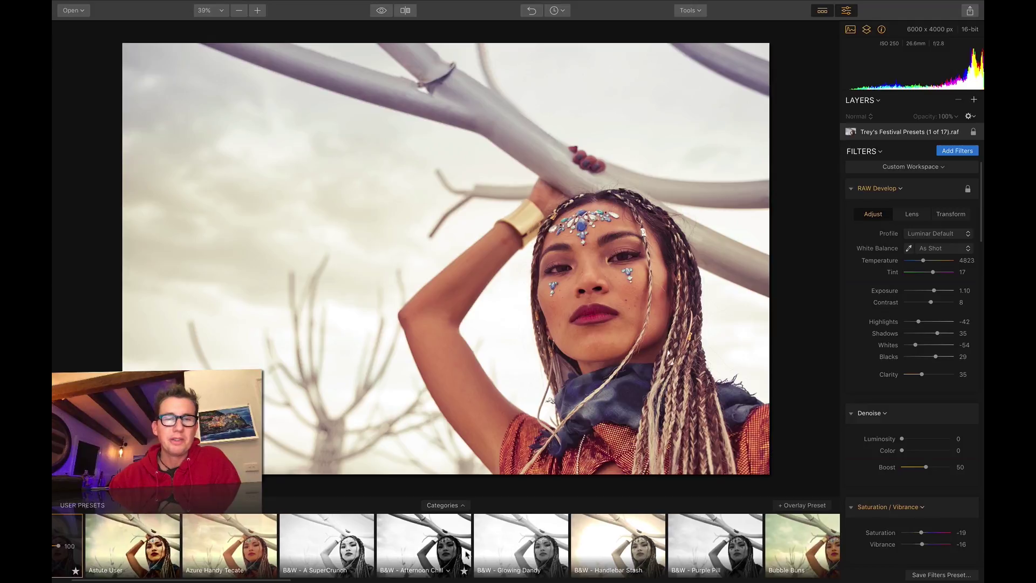
{"action": "left_click", "coordinate": [341, 534]}
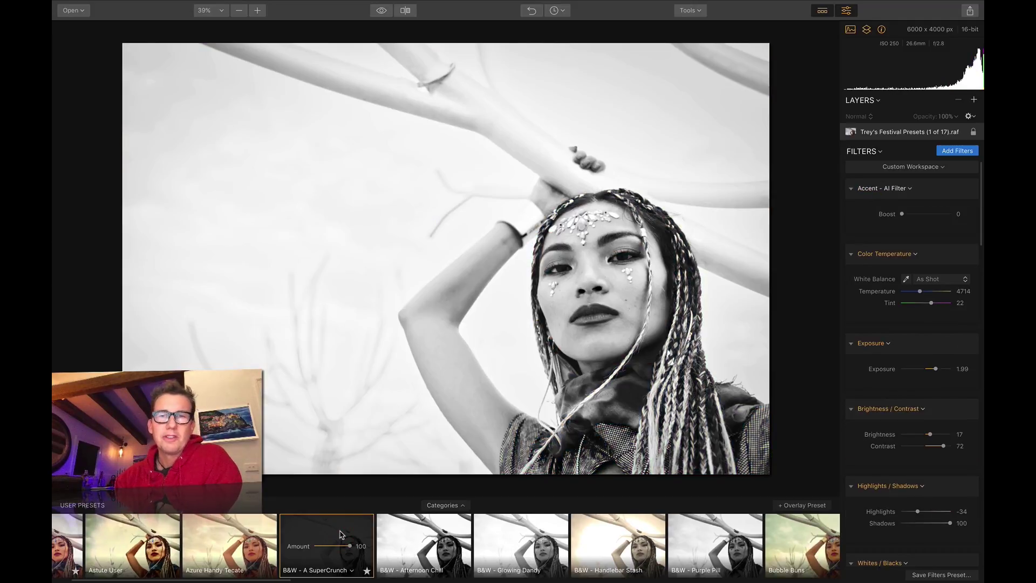
{"action": "scroll", "coordinate": [386, 534], "scroll_direction": "right", "scroll_amount": 10}
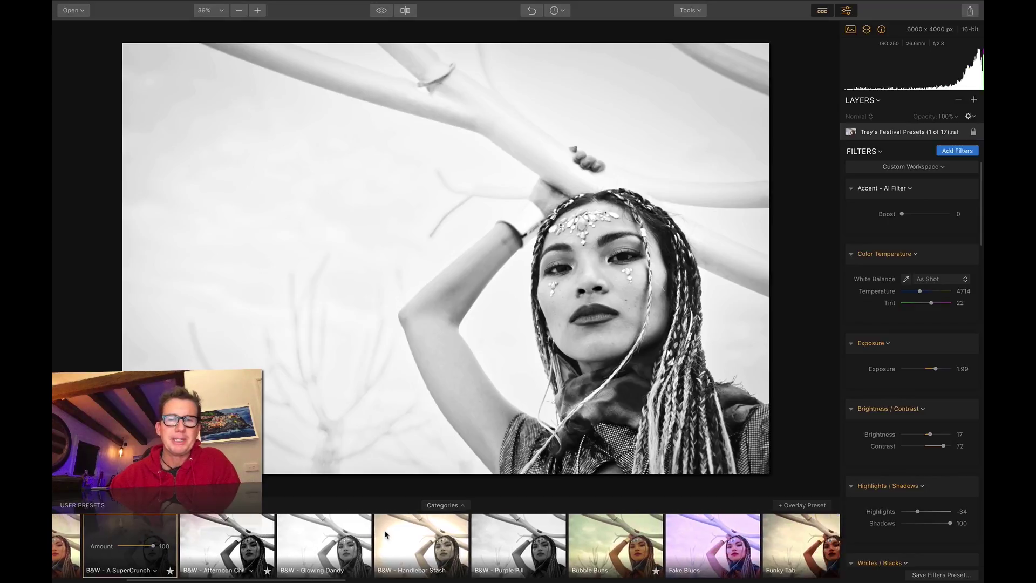
{"action": "scroll", "coordinate": [385, 534], "scroll_direction": "right", "scroll_amount": 1}
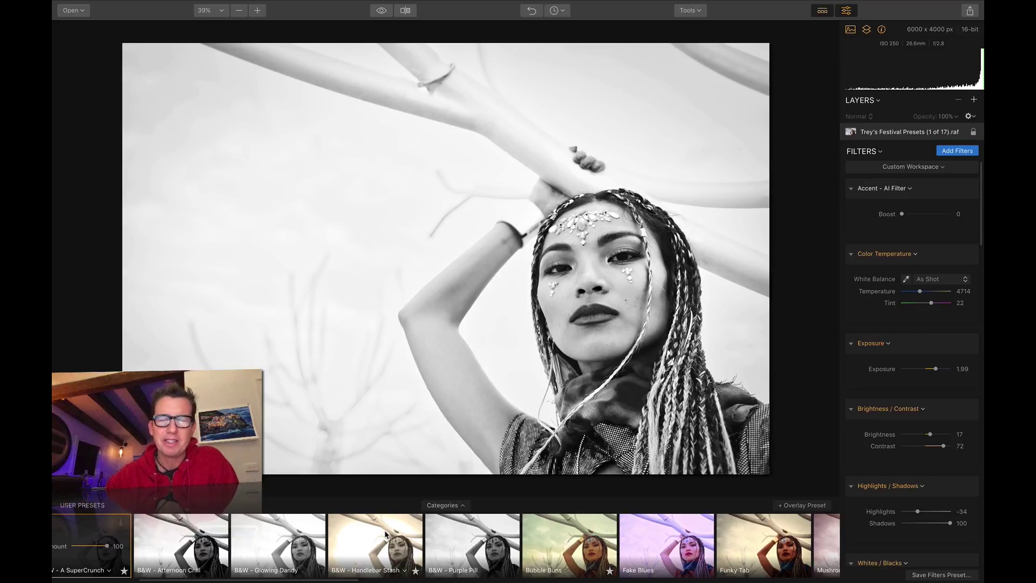
Lower the Exposure filter to 0.21 and raise it to 1.86.
{"action": "scroll", "coordinate": [908, 332], "scroll_direction": "down", "scroll_amount": 1}
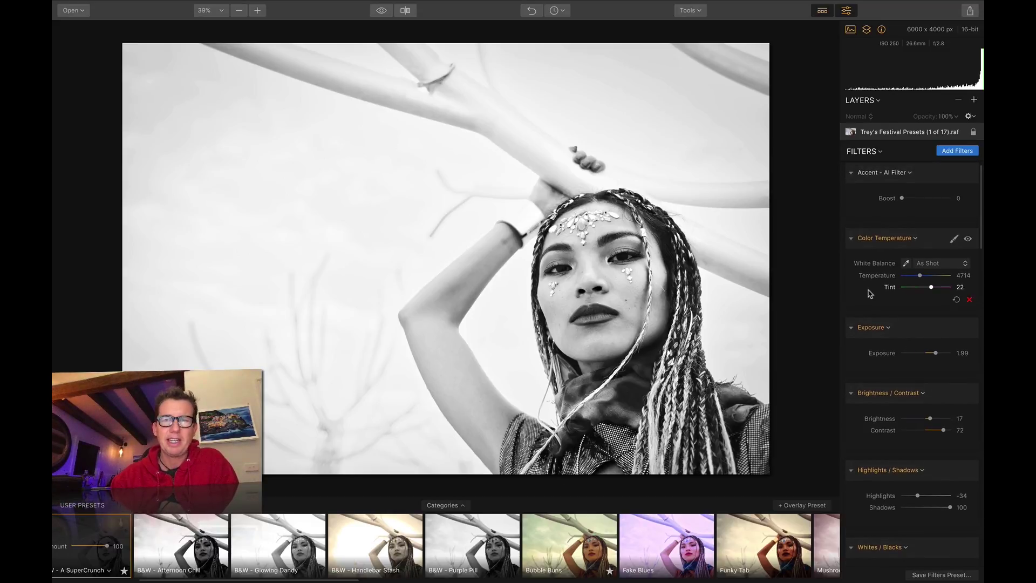
{"action": "scroll", "coordinate": [881, 372], "scroll_direction": "down", "scroll_amount": 1}
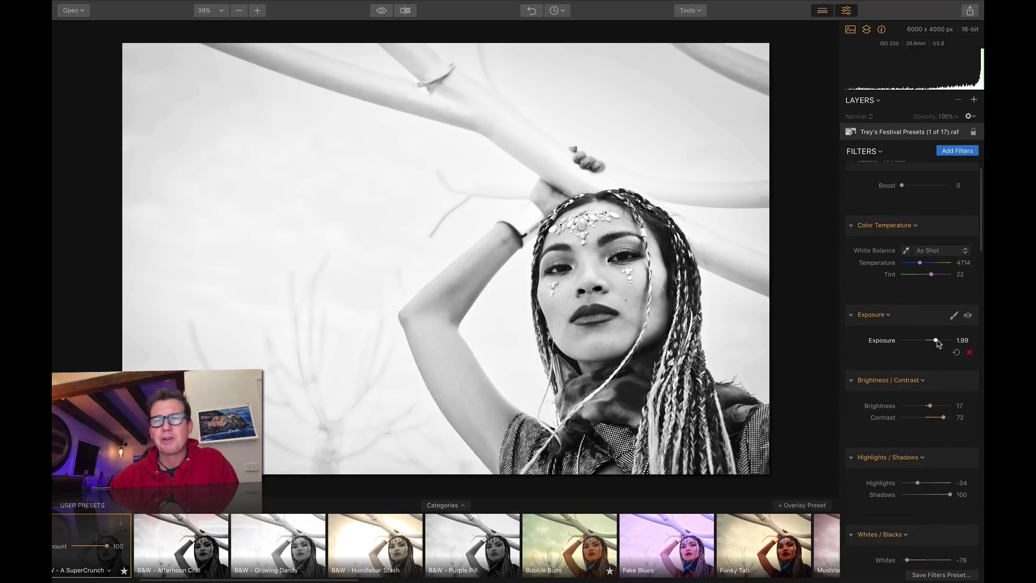
{"action": "left_click_drag", "start_coordinate": [936, 343], "coordinate": [929, 343]}
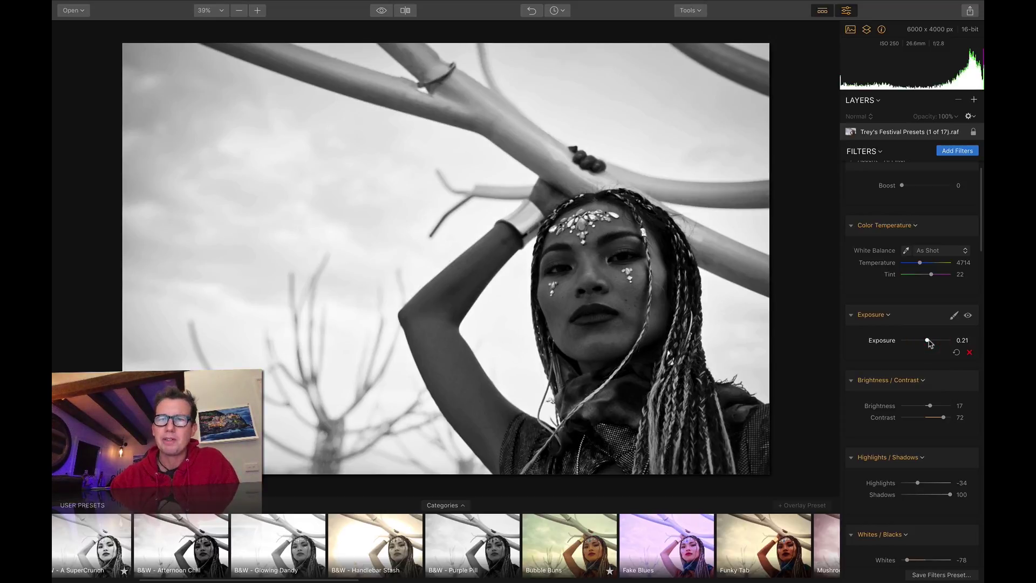
{"action": "left_click_drag", "start_coordinate": [928, 342], "coordinate": [935, 344]}
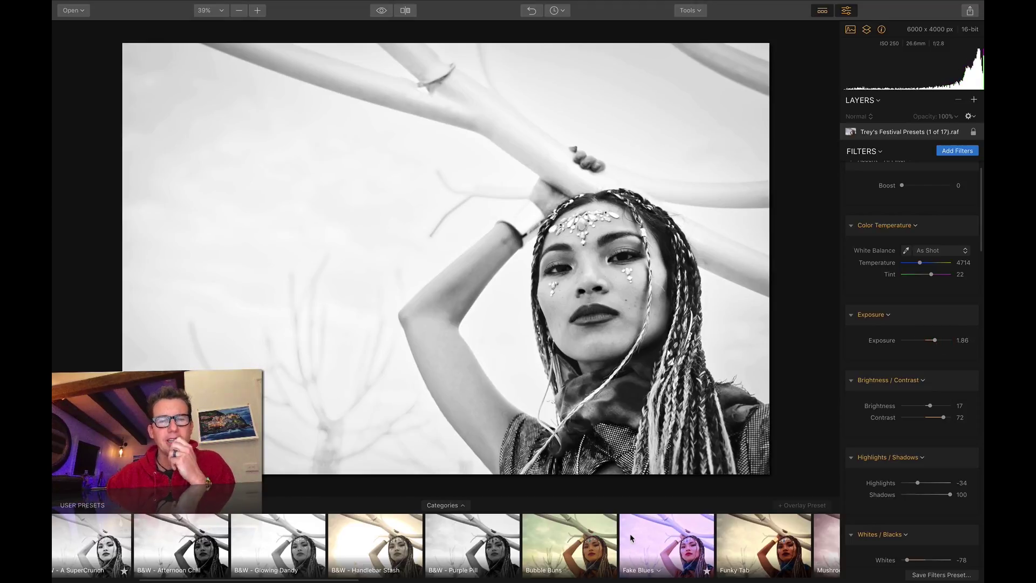
Apply the Netherdust preset to the portrait and set its amount to 87.
{"action": "scroll", "coordinate": [630, 537], "scroll_direction": "right", "scroll_amount": 10}
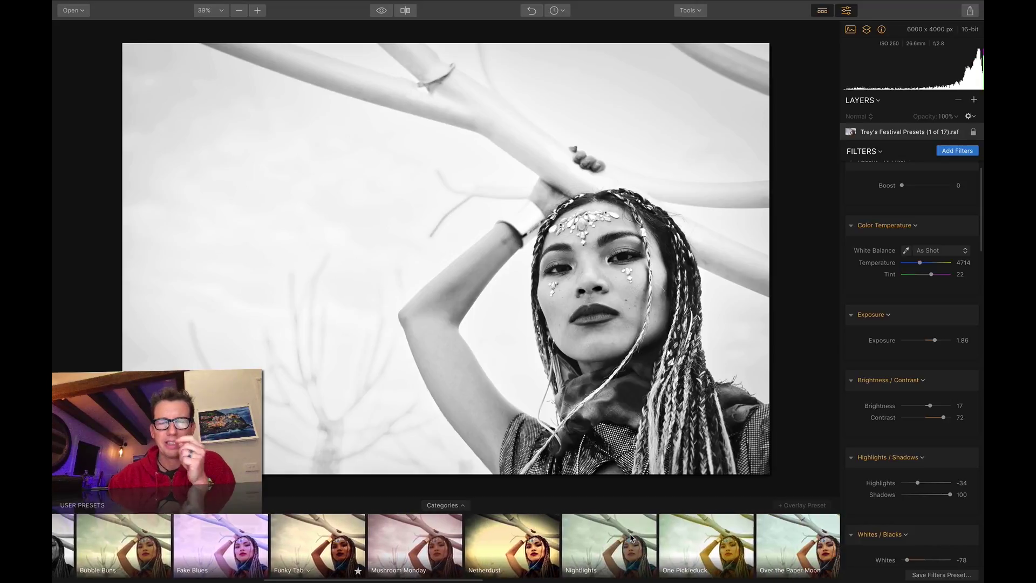
{"action": "scroll", "coordinate": [630, 536], "scroll_direction": "right", "scroll_amount": 8}
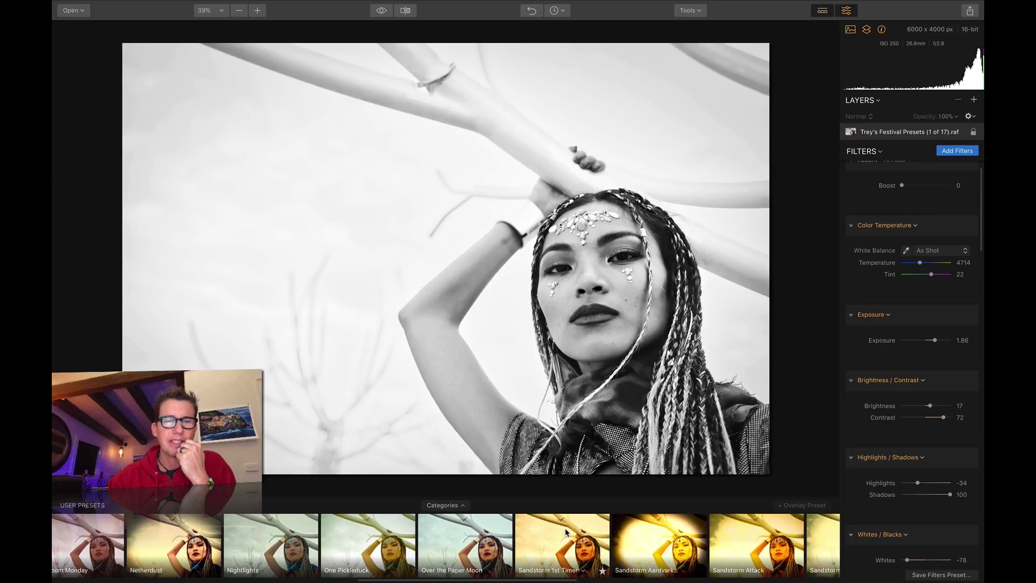
{"action": "scroll", "coordinate": [565, 531], "scroll_direction": "right", "scroll_amount": 13}
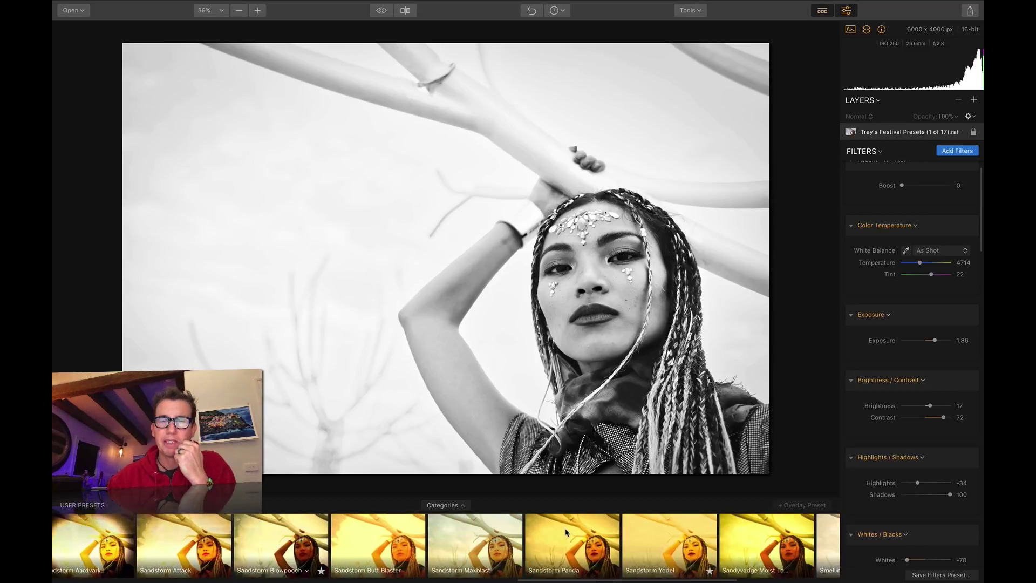
{"action": "scroll", "coordinate": [565, 531], "scroll_direction": "left", "scroll_amount": 20}
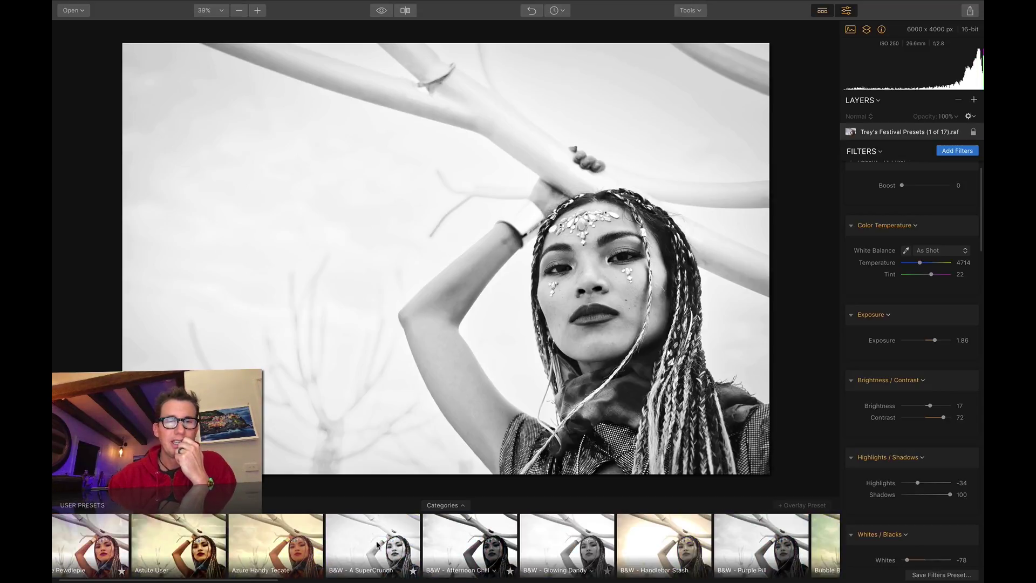
{"action": "scroll", "coordinate": [377, 545], "scroll_direction": "right", "scroll_amount": 6}
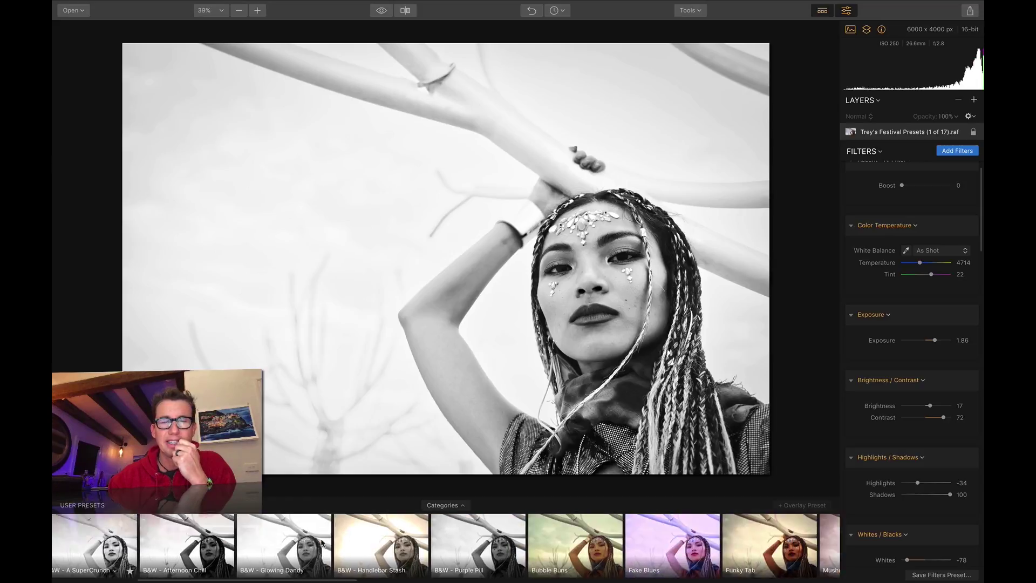
{"action": "scroll", "coordinate": [321, 542], "scroll_direction": "right", "scroll_amount": 6}
{"action": "scroll", "coordinate": [321, 543], "scroll_direction": "right", "scroll_amount": 2}
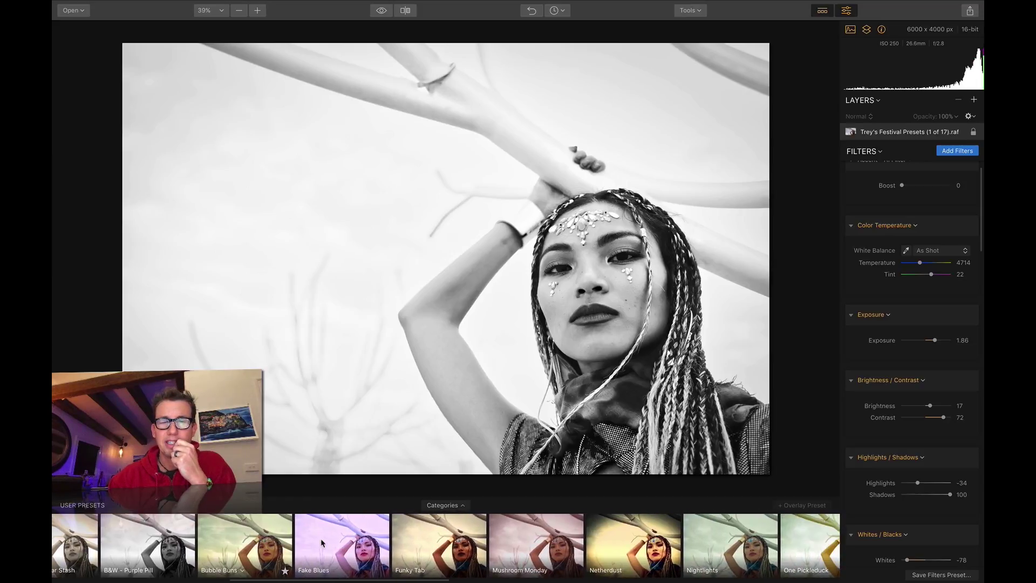
{"action": "left_click", "coordinate": [610, 532]}
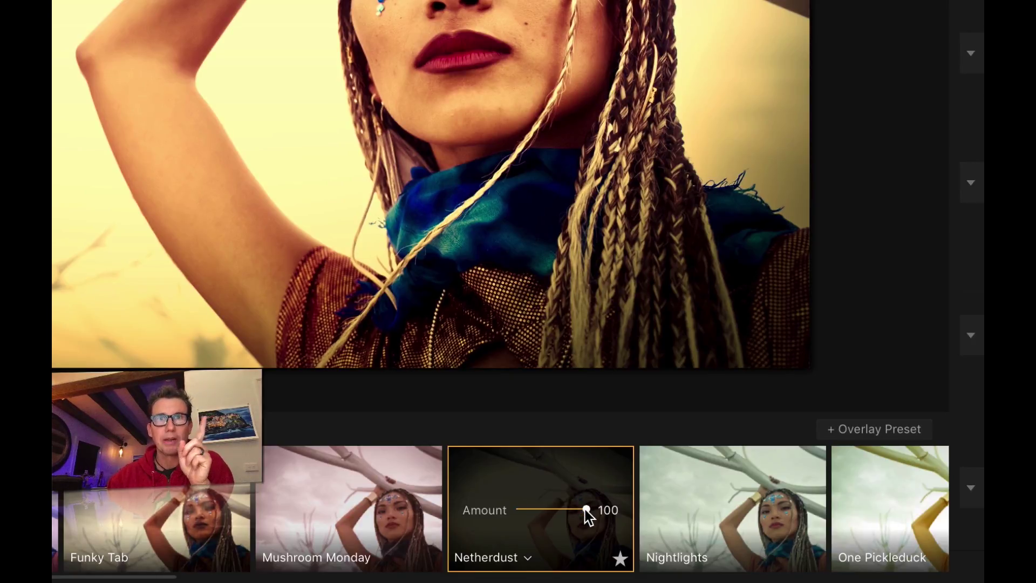
{"action": "mouse_move", "coordinate": [585, 510]}
{"action": "left_mouse_down"}
{"action": "mouse_move", "coordinate": [516, 508]}
{"action": "mouse_move", "coordinate": [588, 508]}
{"action": "left_mouse_up"}
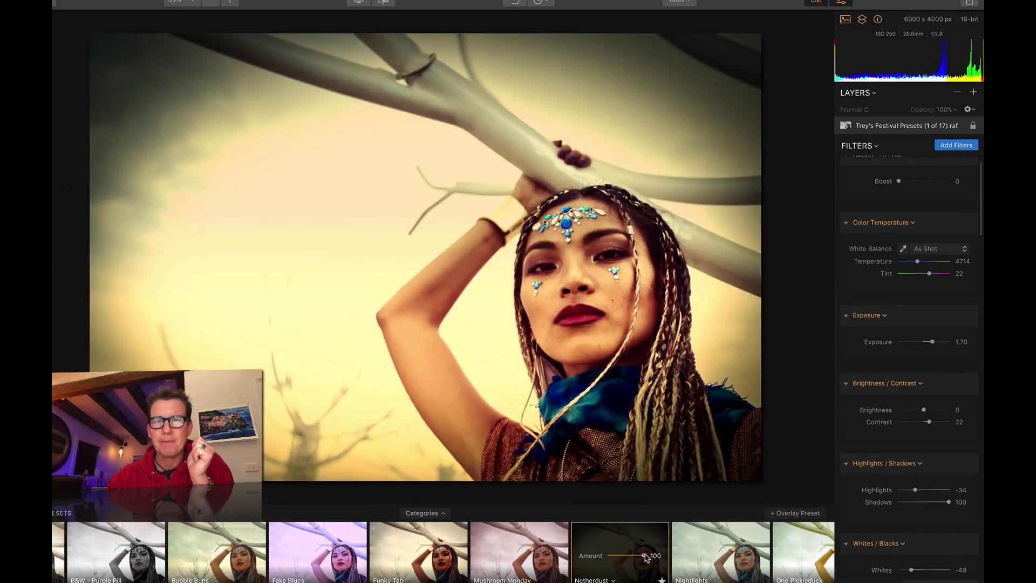
{"action": "mouse_move", "coordinate": [646, 557]}
{"action": "left_mouse_down"}
{"action": "mouse_move", "coordinate": [604, 559]}
{"action": "mouse_move", "coordinate": [640, 557]}
{"action": "left_mouse_up"}
Apply the Sandstorm Panda preset to the portrait and reduce its amount slightly.
{"action": "scroll", "coordinate": [620, 561], "scroll_direction": "right", "scroll_amount": 10}
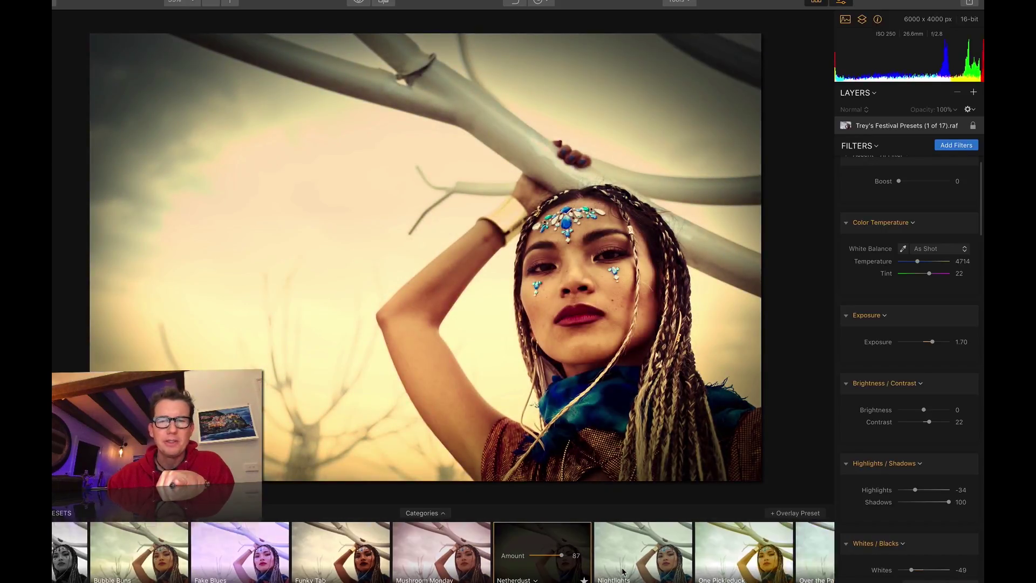
{"action": "scroll", "coordinate": [565, 558], "scroll_direction": "right", "scroll_amount": 1}
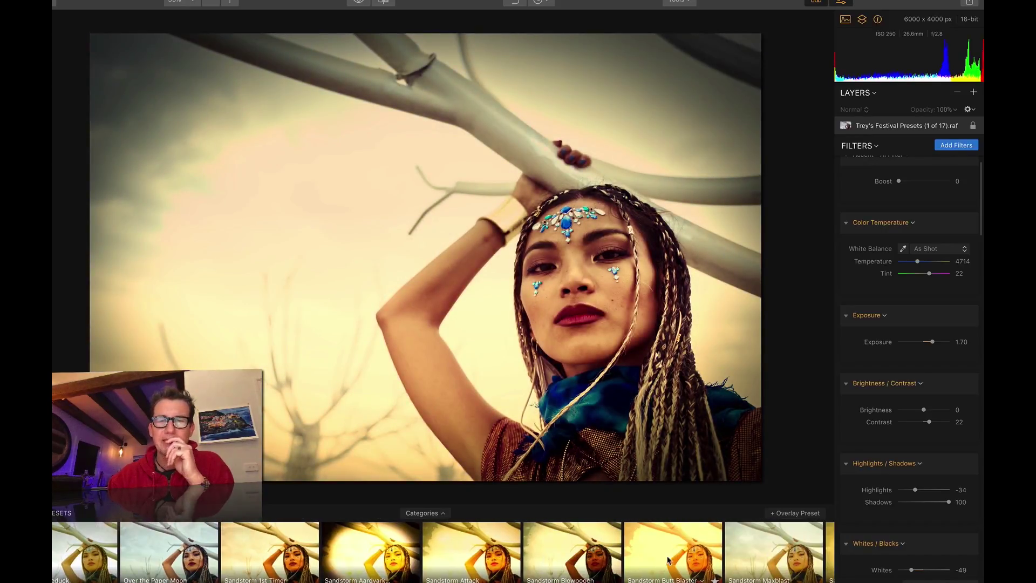
{"action": "scroll", "coordinate": [565, 561], "scroll_direction": "right", "scroll_amount": 3}
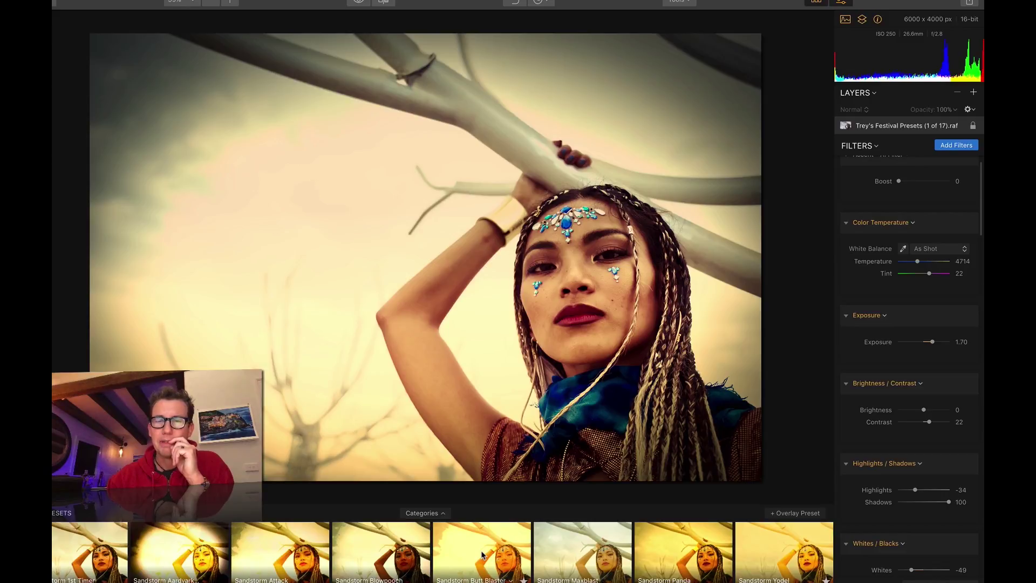
{"action": "scroll", "coordinate": [481, 554], "scroll_direction": "right", "scroll_amount": 1}
{"action": "left_click", "coordinate": [642, 552]}
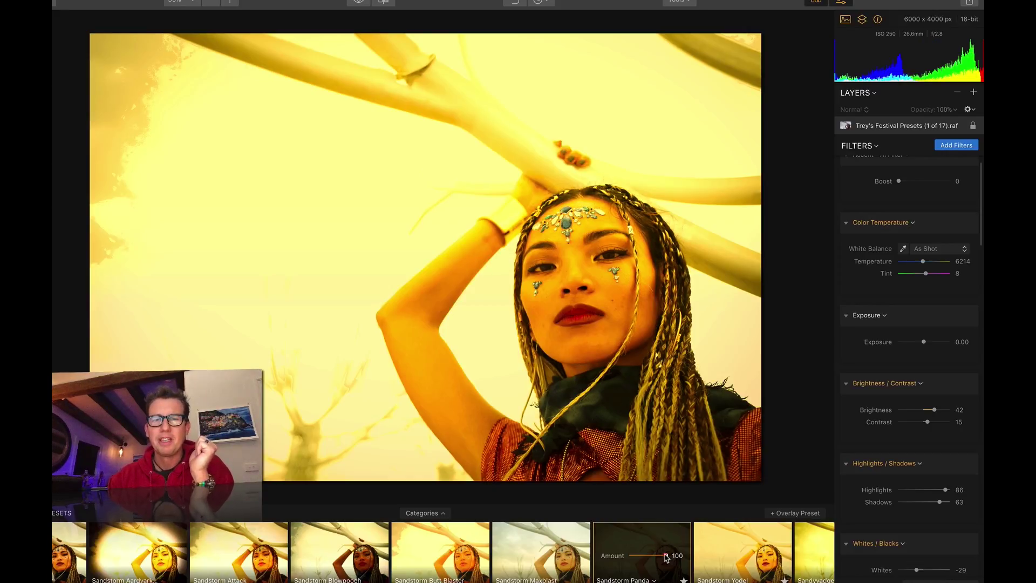
{"action": "mouse_move", "coordinate": [667, 557]}
{"action": "left_mouse_down"}
{"action": "mouse_move", "coordinate": [619, 557]}
{"action": "mouse_move", "coordinate": [677, 557]}
{"action": "mouse_move", "coordinate": [622, 557]}
{"action": "mouse_move", "coordinate": [669, 556]}
{"action": "mouse_move", "coordinate": [651, 559]}
{"action": "mouse_move", "coordinate": [659, 560]}
{"action": "left_mouse_up"}
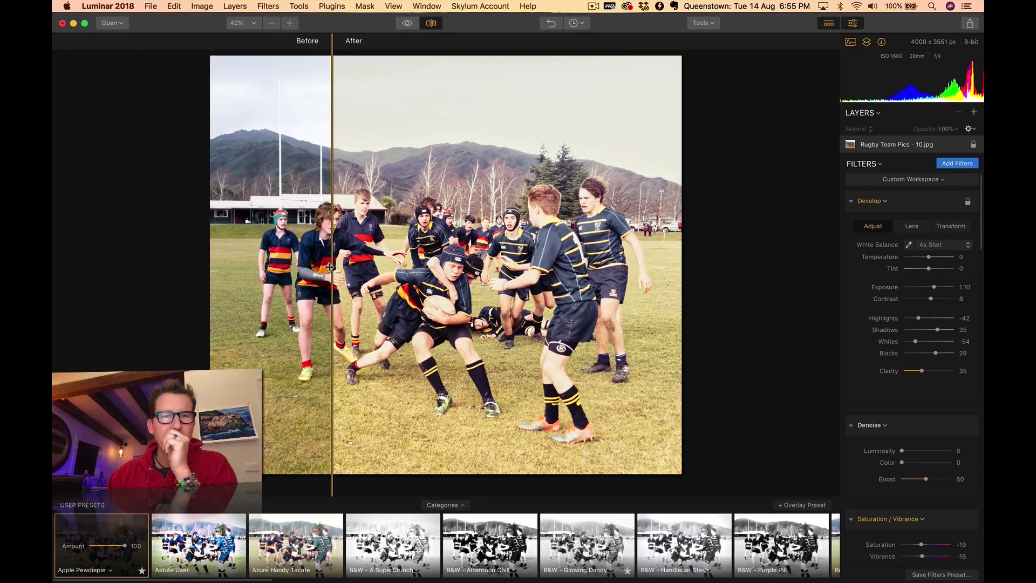
Shift the before/after divider across the rugby photo to compare the original with more of the edited version.
{"action": "left_click_drag", "start_coordinate": [329, 267], "coordinate": [311, 246]}
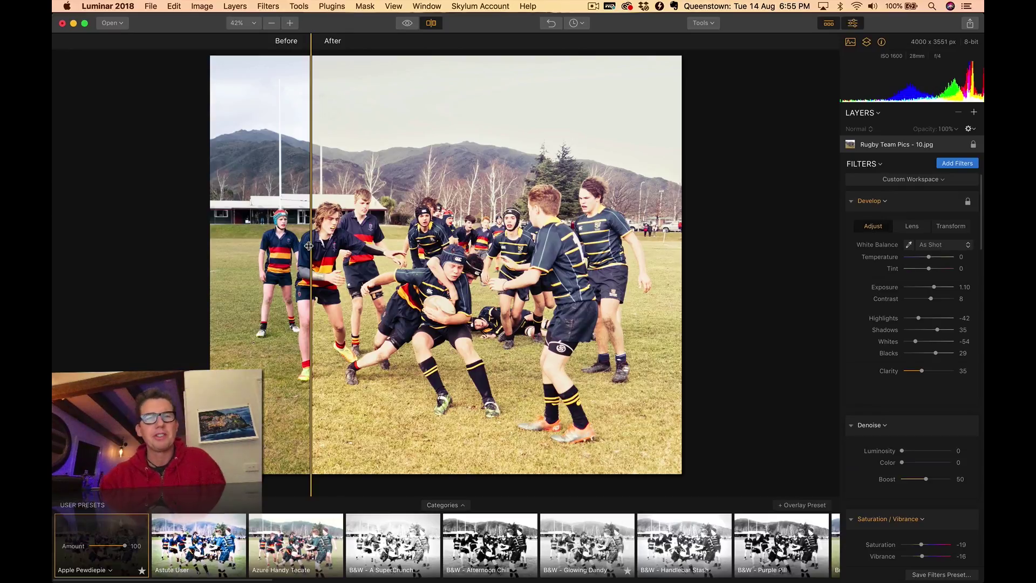
{"action": "left_click_drag", "start_coordinate": [308, 246], "coordinate": [292, 232]}
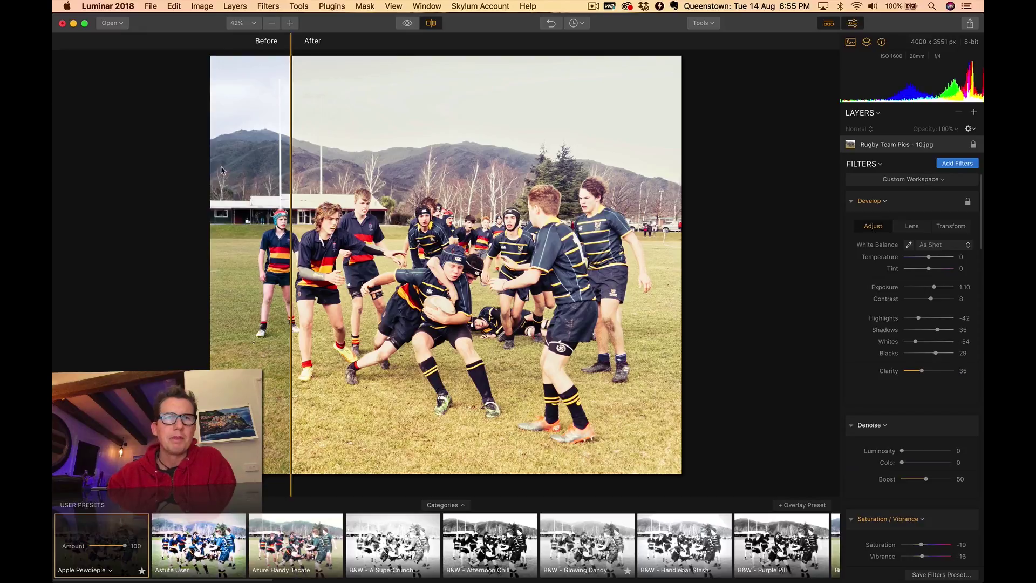
In the rugby photo's Develop filter, set Exposure to 1.21, Contrast to 13, Clarity to 22 and Whites to -76.
{"action": "scroll", "coordinate": [885, 310], "scroll_direction": "down", "scroll_amount": 2}
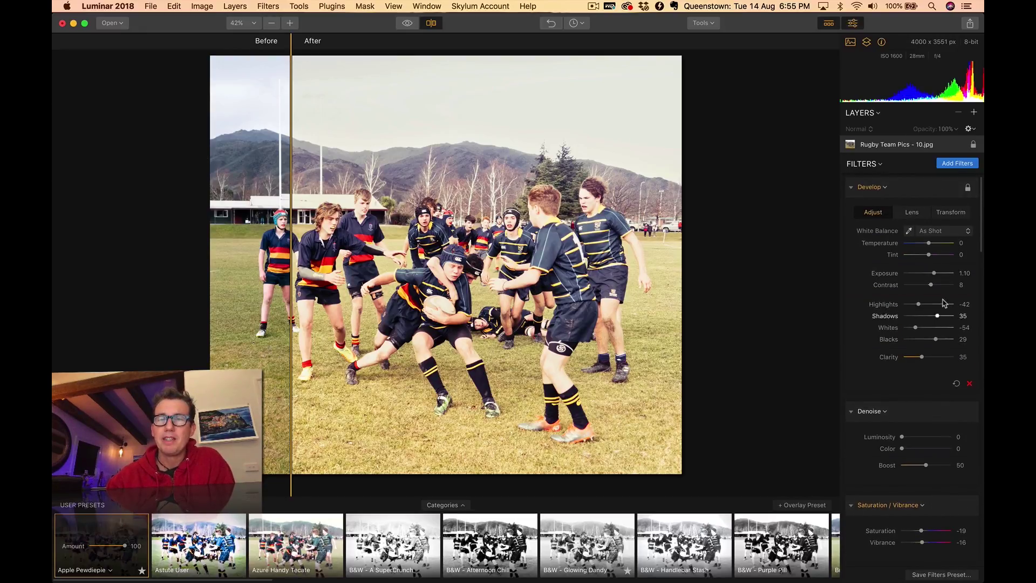
{"action": "mouse_move", "coordinate": [933, 274]}
{"action": "left_mouse_down"}
{"action": "mouse_move", "coordinate": [933, 285]}
{"action": "mouse_move", "coordinate": [950, 286]}
{"action": "mouse_move", "coordinate": [921, 286]}
{"action": "mouse_move", "coordinate": [933, 285]}
{"action": "left_mouse_up"}
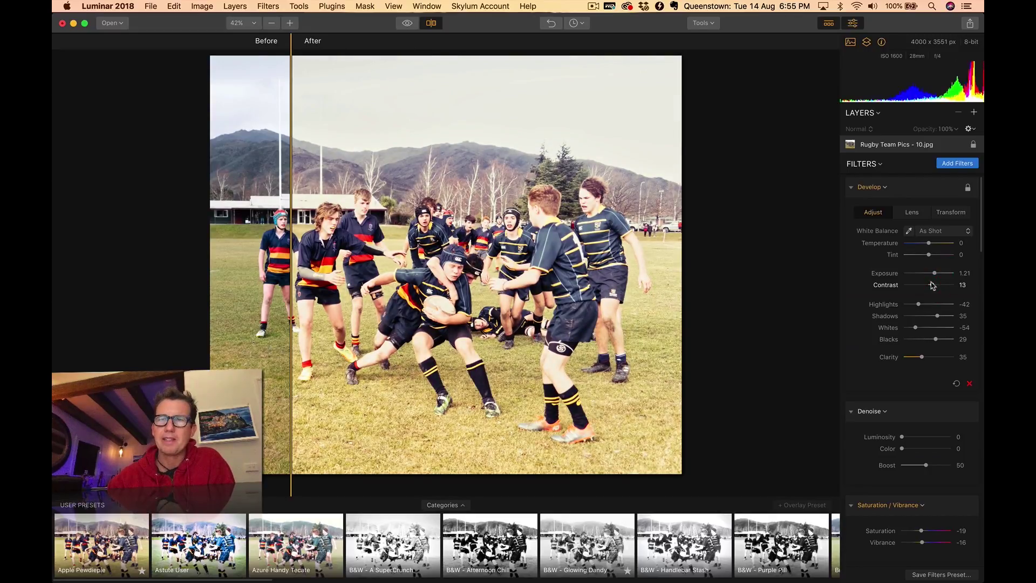
{"action": "left_click_drag", "start_coordinate": [922, 359], "coordinate": [910, 328]}
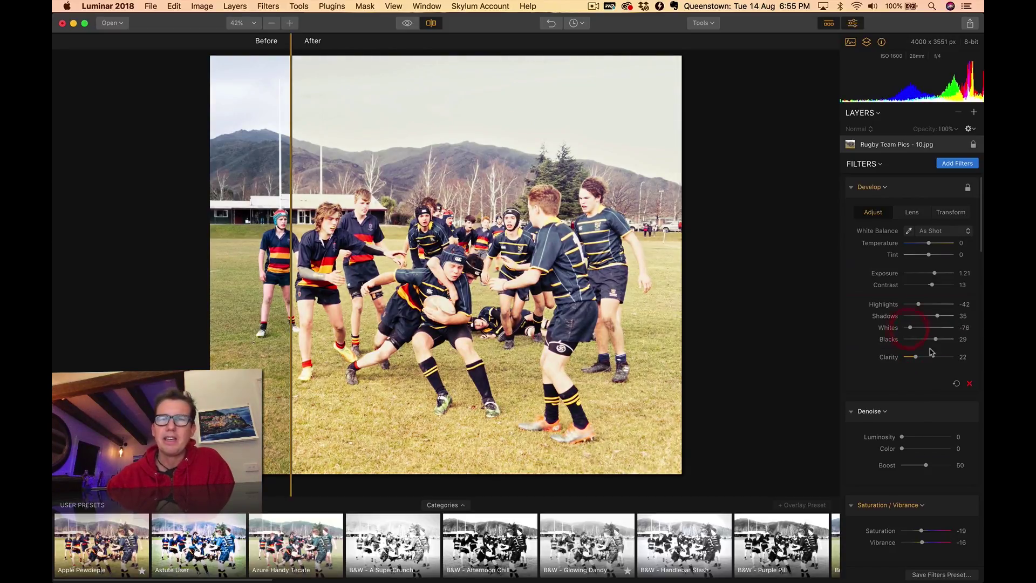
{"action": "scroll", "coordinate": [929, 347], "scroll_direction": "down", "scroll_amount": 2}
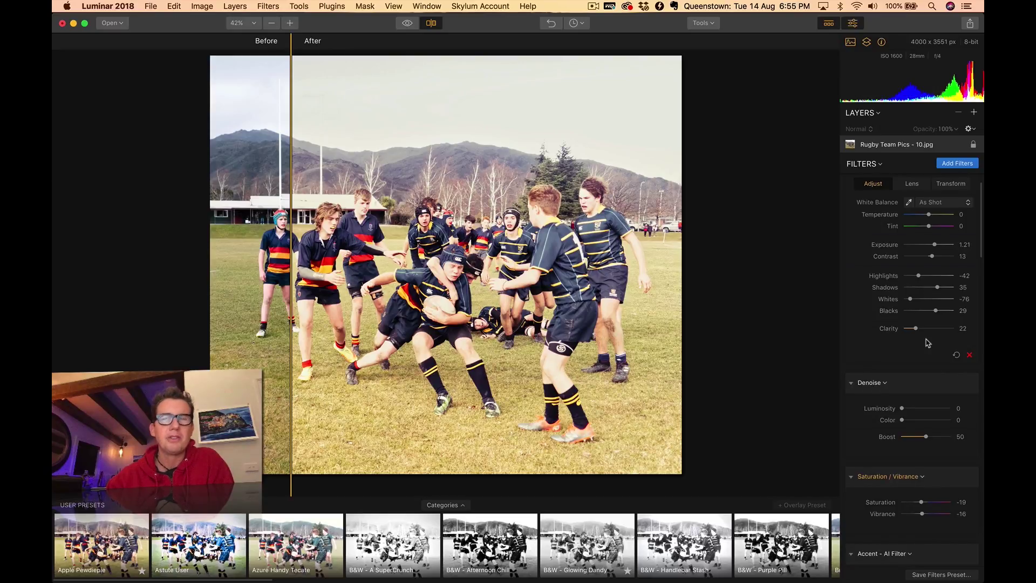
{"action": "scroll", "coordinate": [927, 343], "scroll_direction": "down", "scroll_amount": 6}
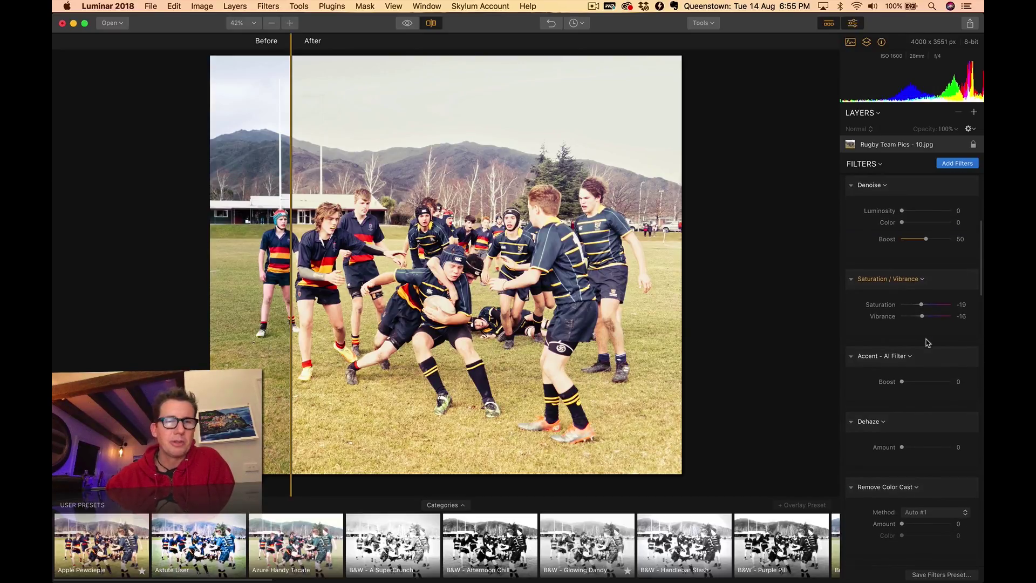
Apply the Azure Handy Tecate preset to the rugby photo and look through its filter settings.
{"action": "left_click", "coordinate": [290, 530]}
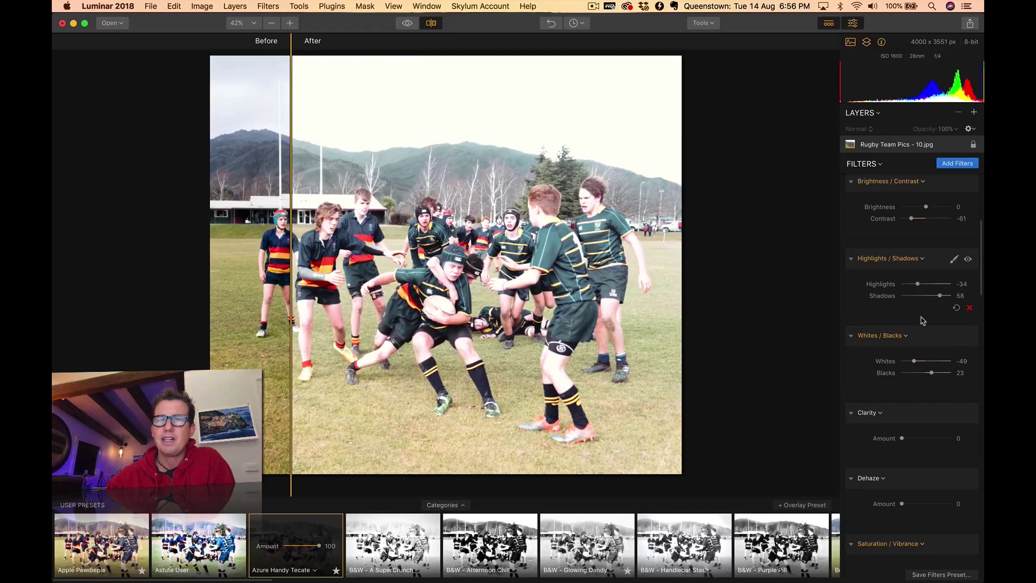
{"action": "scroll", "coordinate": [922, 321], "scroll_direction": "down", "scroll_amount": 15}
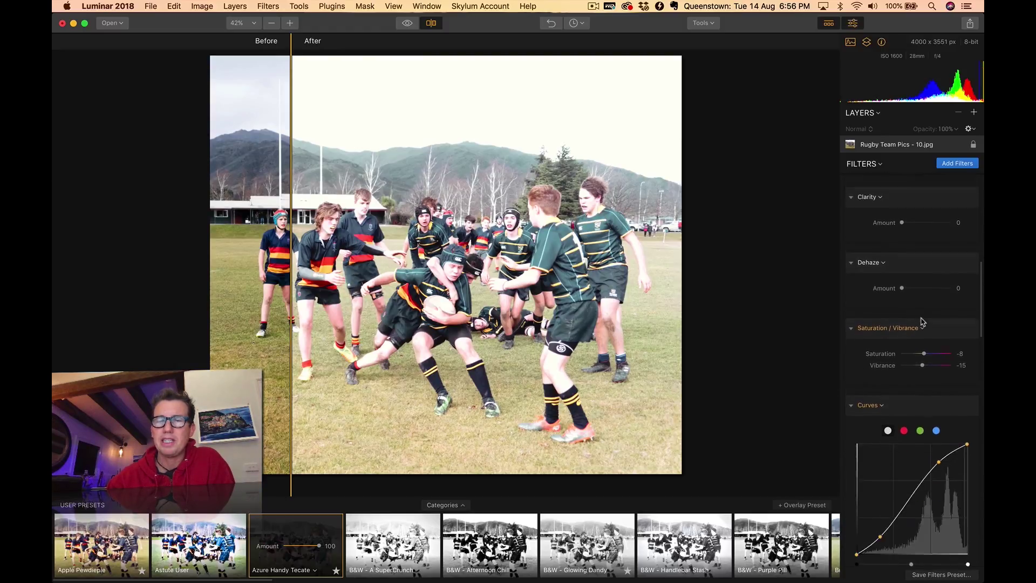
{"action": "scroll", "coordinate": [922, 321], "scroll_direction": "down", "scroll_amount": 15}
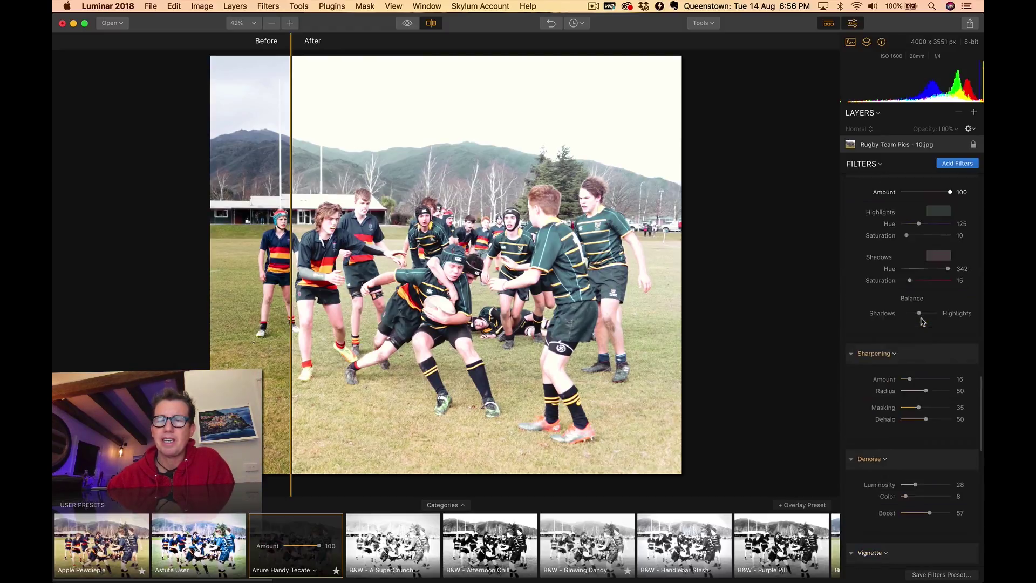
{"action": "scroll", "coordinate": [922, 322], "scroll_direction": "up", "scroll_amount": 20}
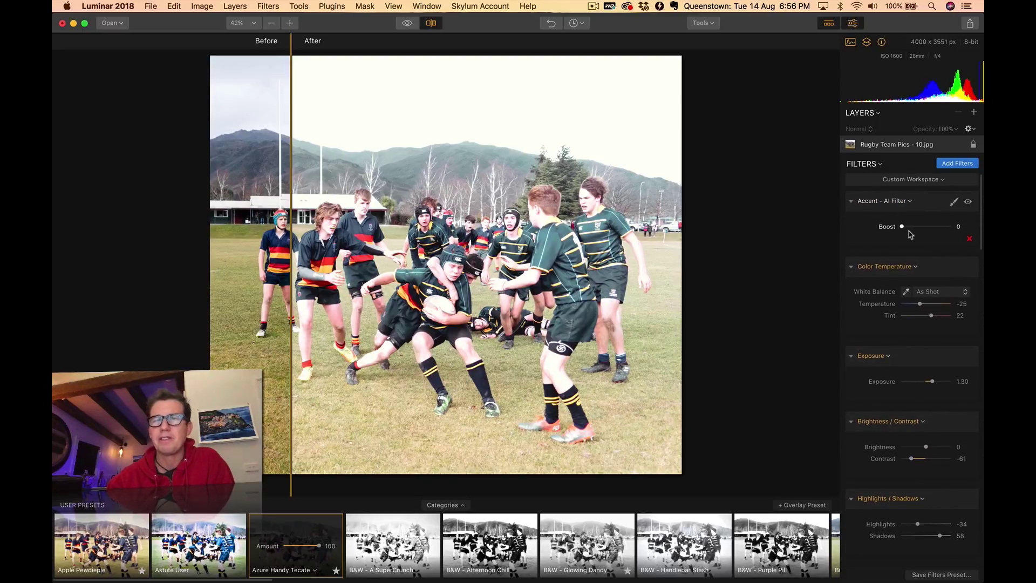
Set the Accent - AI Filter boost to 86 and Exposure to 0.04, revealing more of the edited rugby photo in the comparison.
{"action": "left_click_drag", "start_coordinate": [901, 228], "coordinate": [942, 228]}
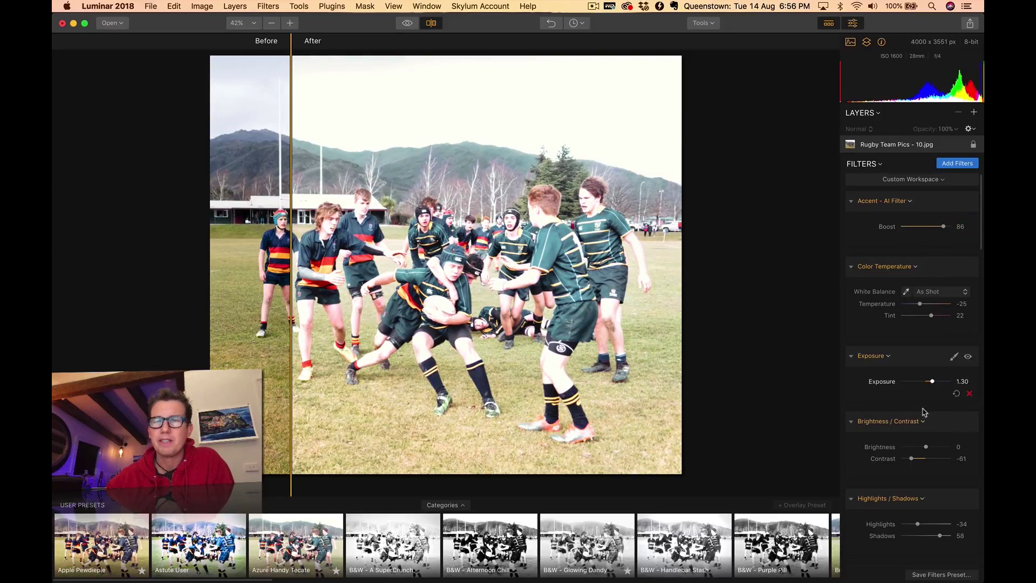
{"action": "left_click_drag", "start_coordinate": [932, 382], "coordinate": [925, 381]}
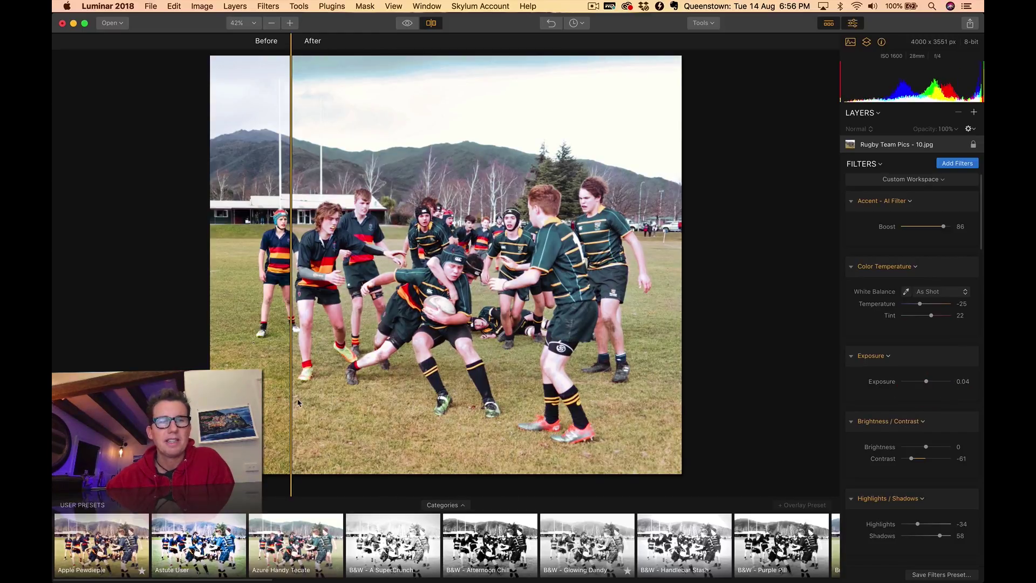
{"action": "left_click_drag", "start_coordinate": [291, 399], "coordinate": [255, 359]}
Try the B&W - Glowing Dandy preset on the rugby photo and replace it with B&W - Purple Pill.
{"action": "scroll", "coordinate": [497, 542], "scroll_direction": "right", "scroll_amount": 5}
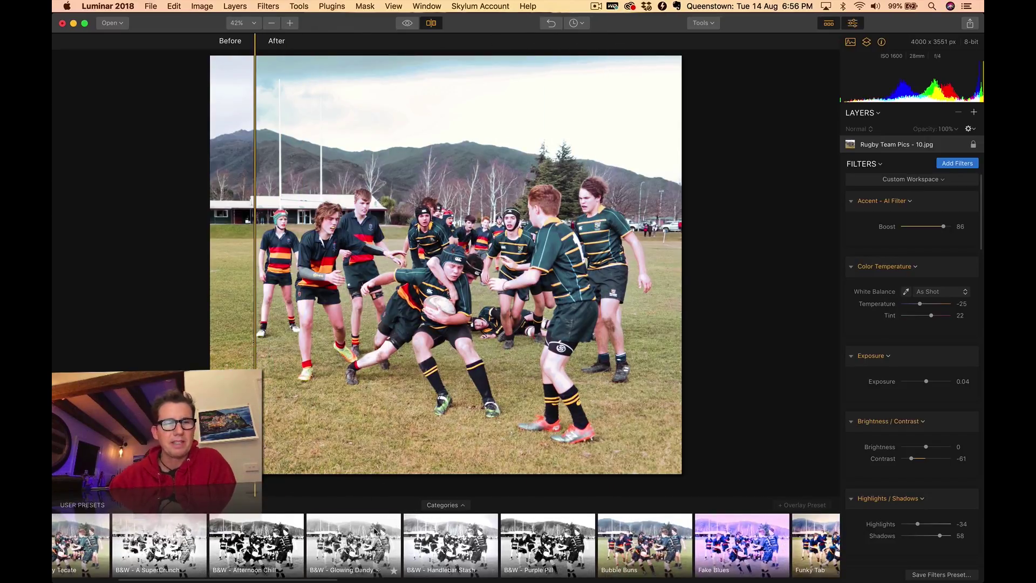
{"action": "left_click", "coordinate": [375, 531]}
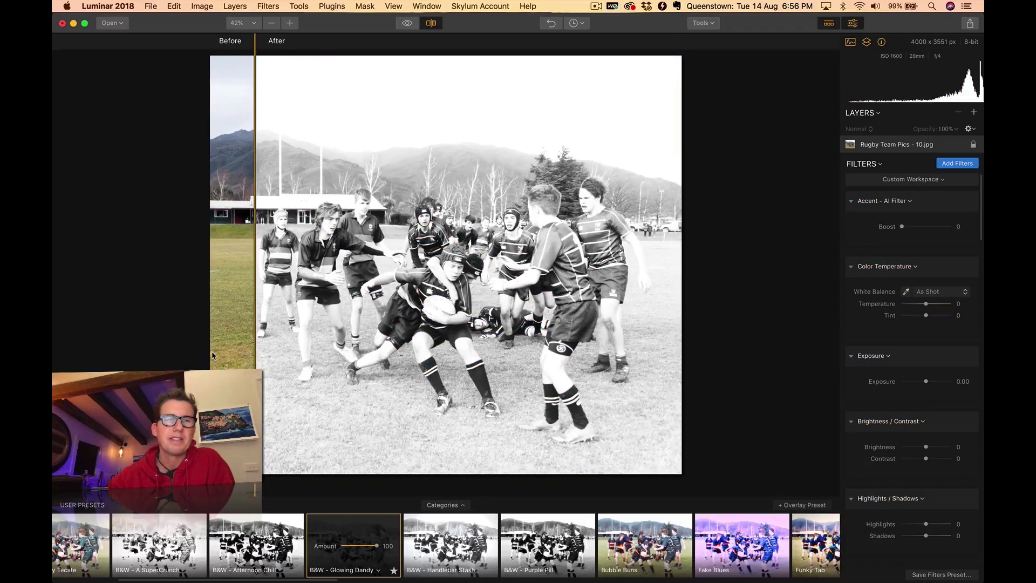
{"action": "left_click_drag", "start_coordinate": [254, 341], "coordinate": [254, 302]}
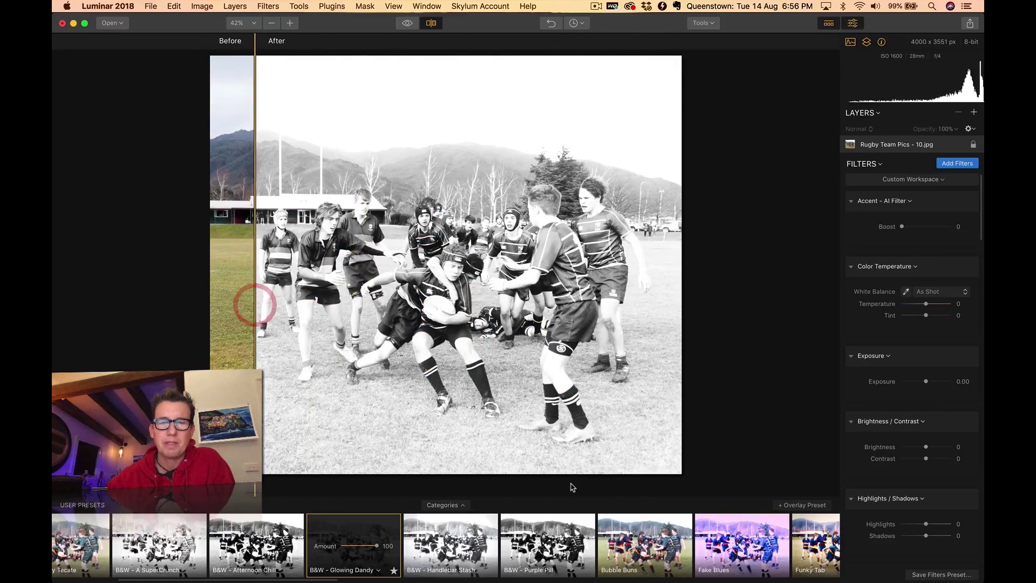
{"action": "left_click", "coordinate": [545, 531]}
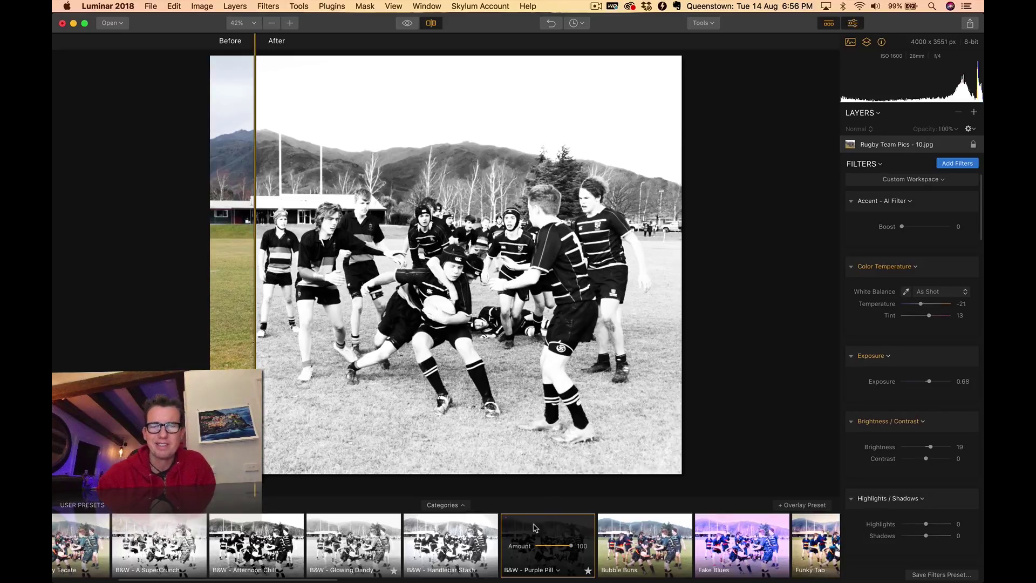
Apply the Mushroom Monday preset to the rugby photo and reduce its amount slightly.
{"action": "scroll", "coordinate": [542, 534], "scroll_direction": "right", "scroll_amount": 4}
{"action": "scroll", "coordinate": [537, 538], "scroll_direction": "right", "scroll_amount": 8}
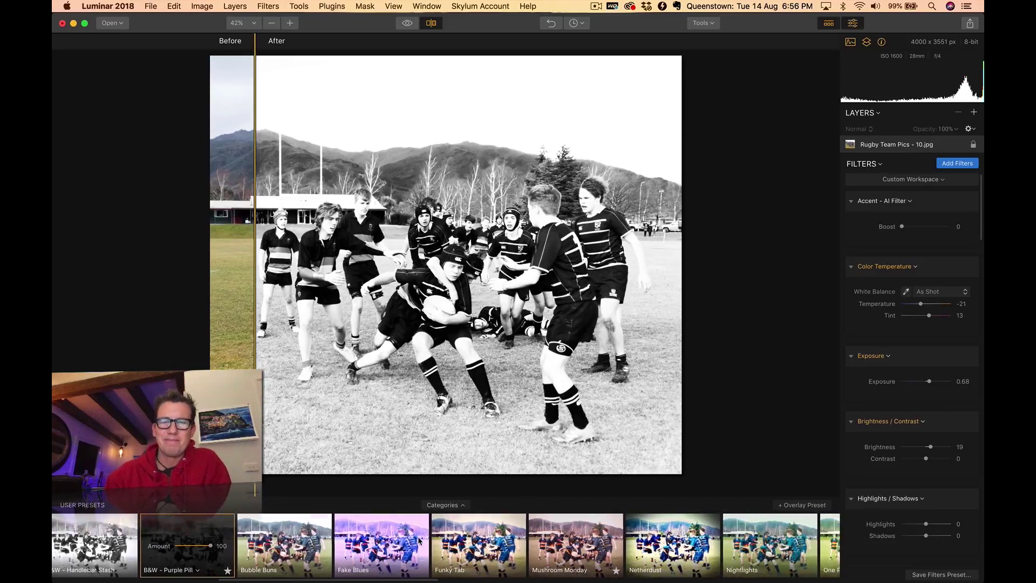
{"action": "left_click", "coordinate": [430, 532]}
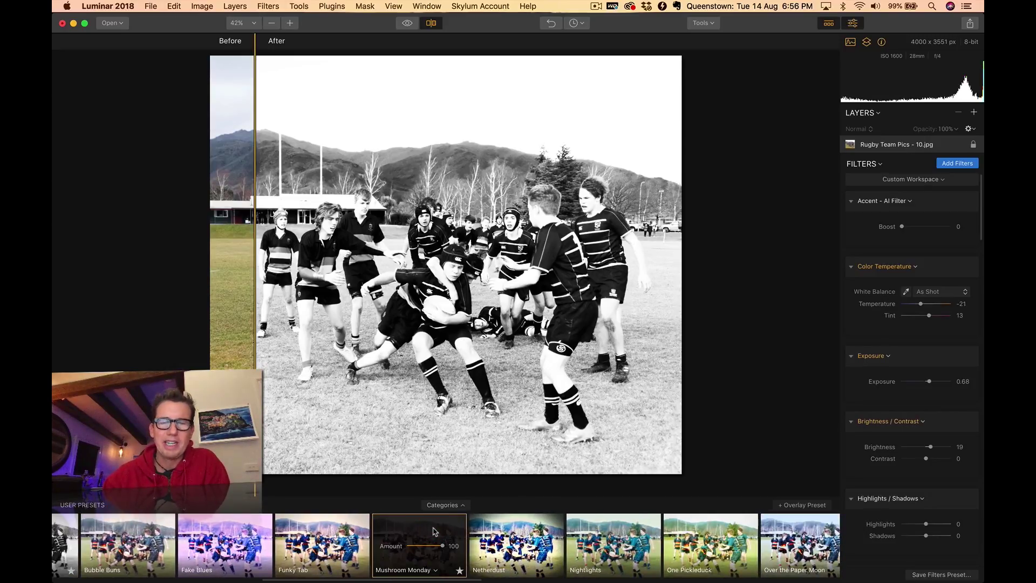
{"action": "scroll", "coordinate": [513, 534], "scroll_direction": "right", "scroll_amount": 6}
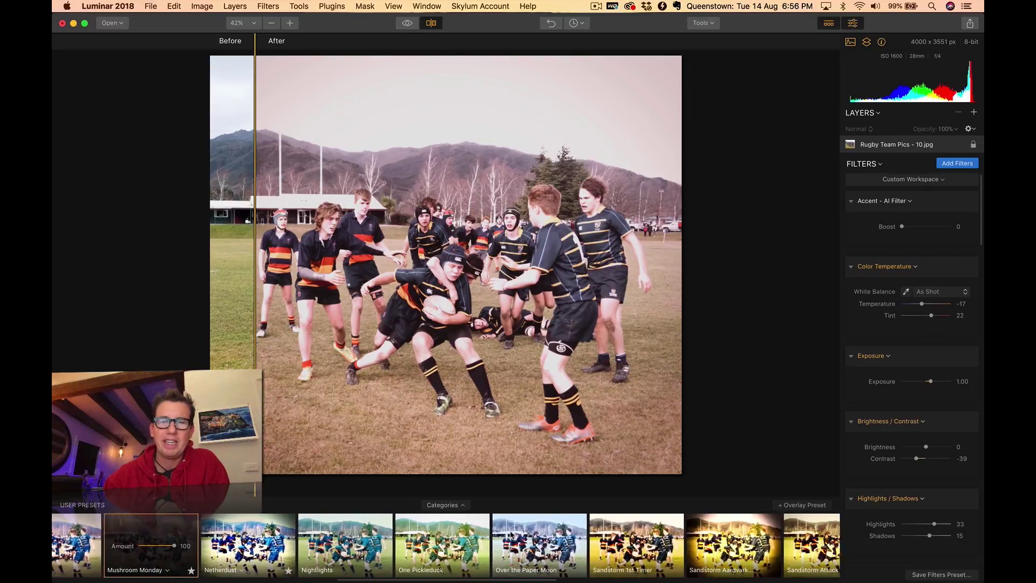
{"action": "scroll", "coordinate": [591, 534], "scroll_direction": "right", "scroll_amount": 10}
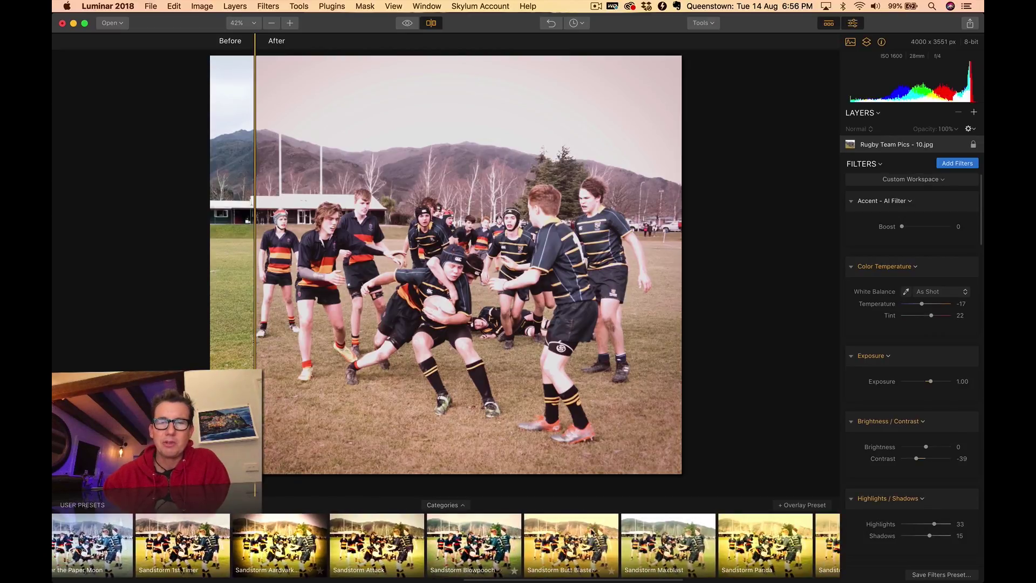
{"action": "scroll", "coordinate": [592, 532], "scroll_direction": "right", "scroll_amount": 12}
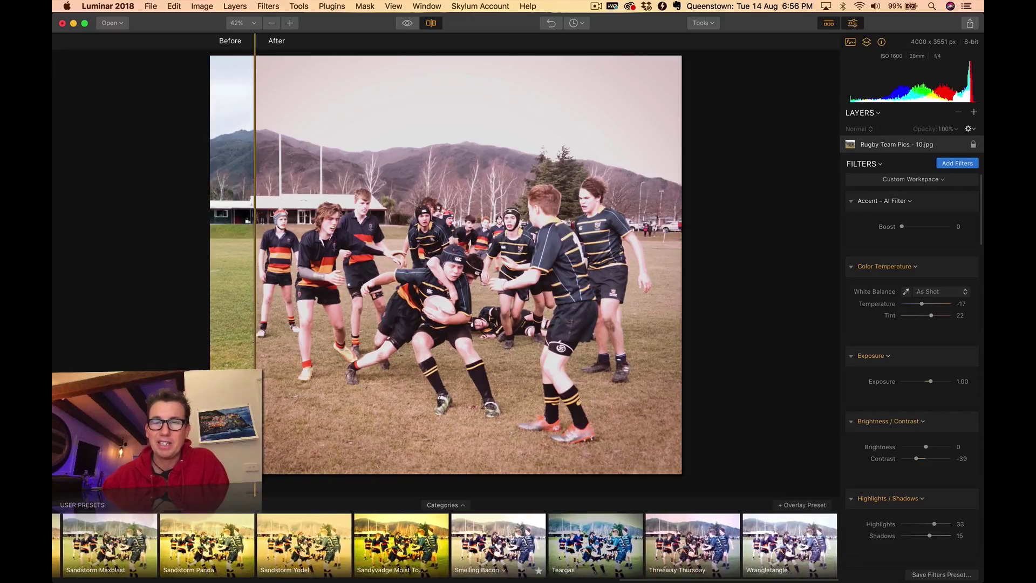
{"action": "scroll", "coordinate": [446, 545], "scroll_direction": "left", "scroll_amount": 10}
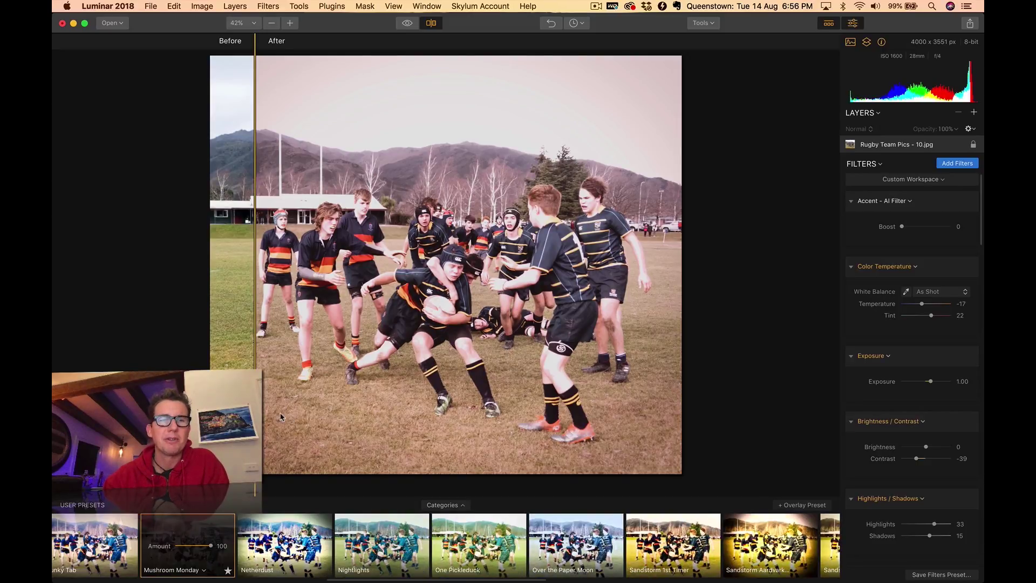
{"action": "mouse_move", "coordinate": [255, 373]}
{"action": "left_mouse_down"}
{"action": "mouse_move", "coordinate": [558, 374]}
{"action": "mouse_move", "coordinate": [250, 373]}
{"action": "left_mouse_up"}
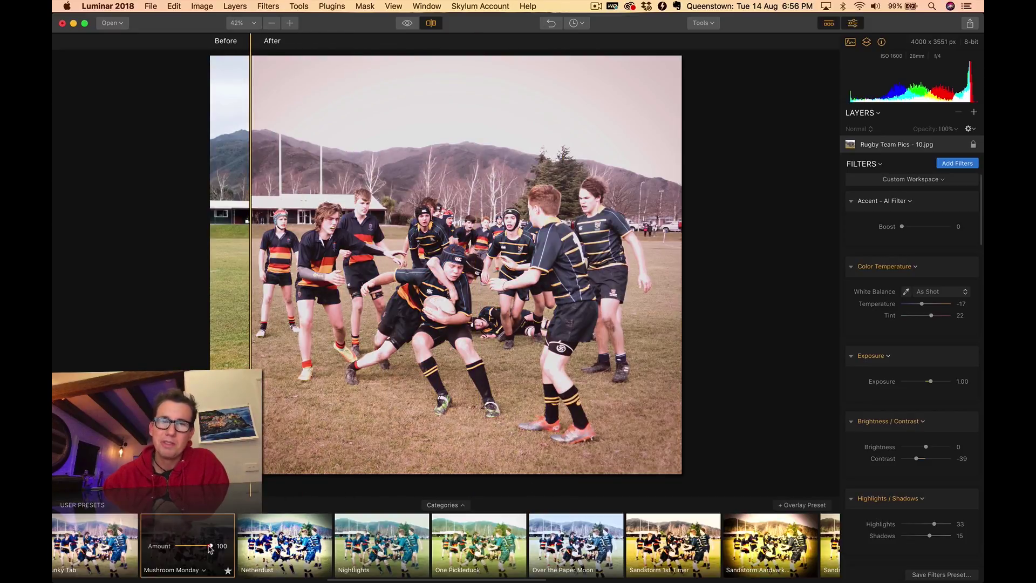
{"action": "left_click_drag", "start_coordinate": [204, 548], "coordinate": [202, 549]}
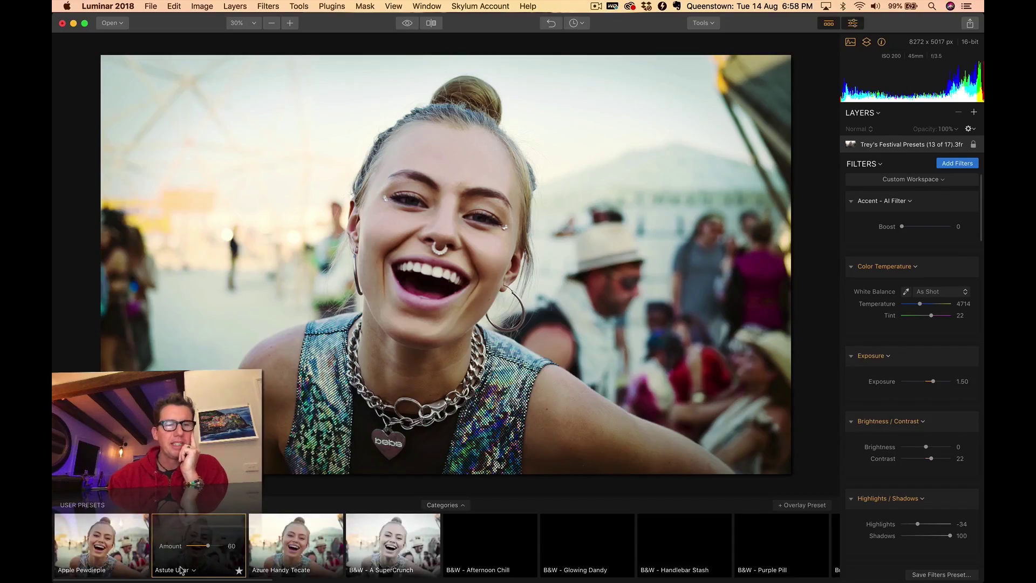
Raise the Astute User preset's amount to 100 on the laughing woman's portrait and lower it to 76.
{"action": "mouse_move", "coordinate": [207, 547]}
{"action": "left_mouse_down"}
{"action": "mouse_move", "coordinate": [195, 547]}
{"action": "mouse_move", "coordinate": [227, 546]}
{"action": "left_mouse_up"}
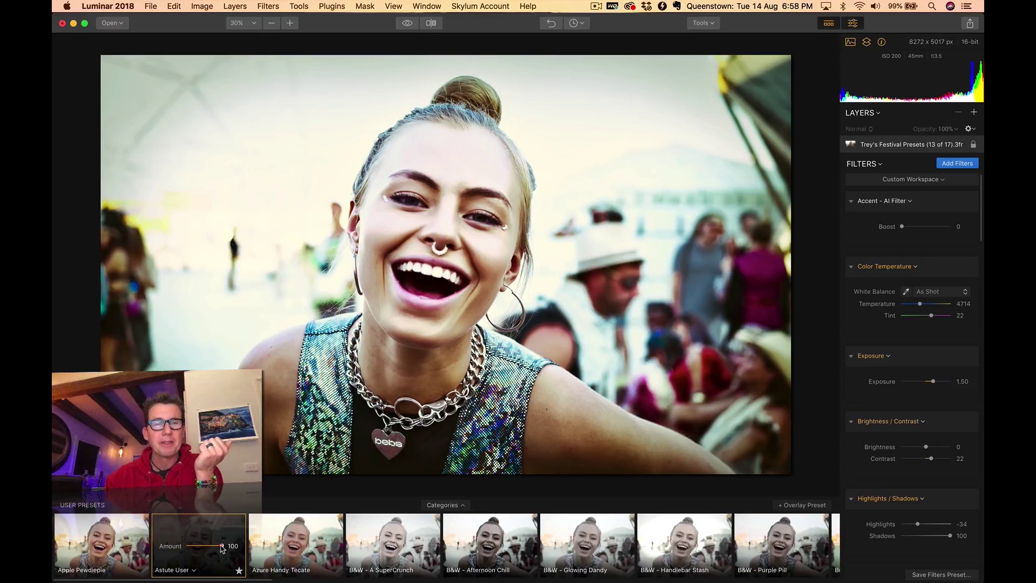
{"action": "mouse_move", "coordinate": [221, 548]}
{"action": "left_mouse_down"}
{"action": "mouse_move", "coordinate": [189, 546]}
{"action": "mouse_move", "coordinate": [224, 545]}
{"action": "mouse_move", "coordinate": [192, 546]}
{"action": "mouse_move", "coordinate": [222, 546]}
{"action": "mouse_move", "coordinate": [210, 548]}
{"action": "left_mouse_up"}
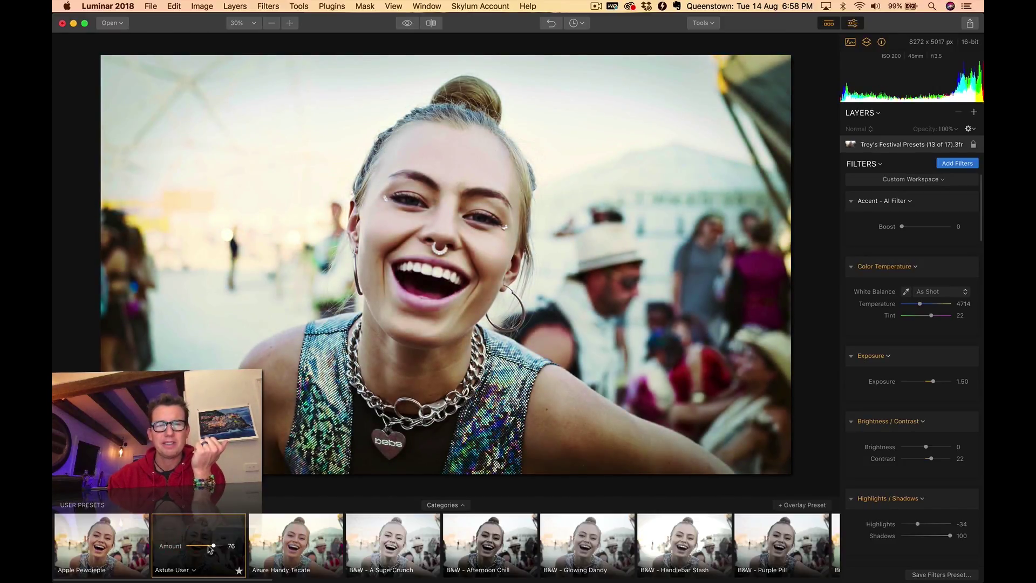
Browse the previews of the remaining user presets for the laughing woman's portrait, through the Sandstorm group to Teargas.
{"action": "scroll", "coordinate": [427, 542], "scroll_direction": "right", "scroll_amount": 10}
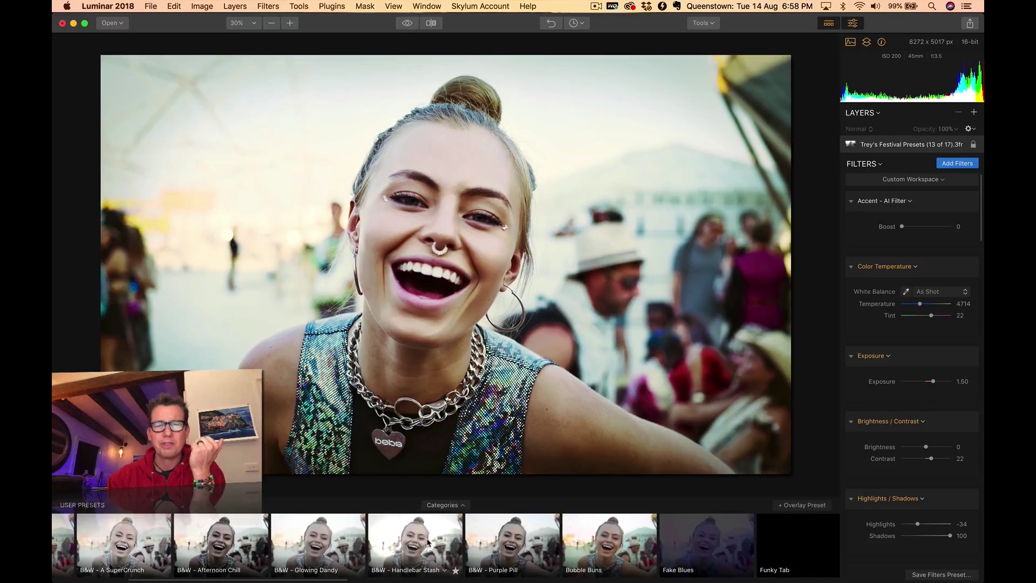
{"action": "scroll", "coordinate": [427, 541], "scroll_direction": "right", "scroll_amount": 5}
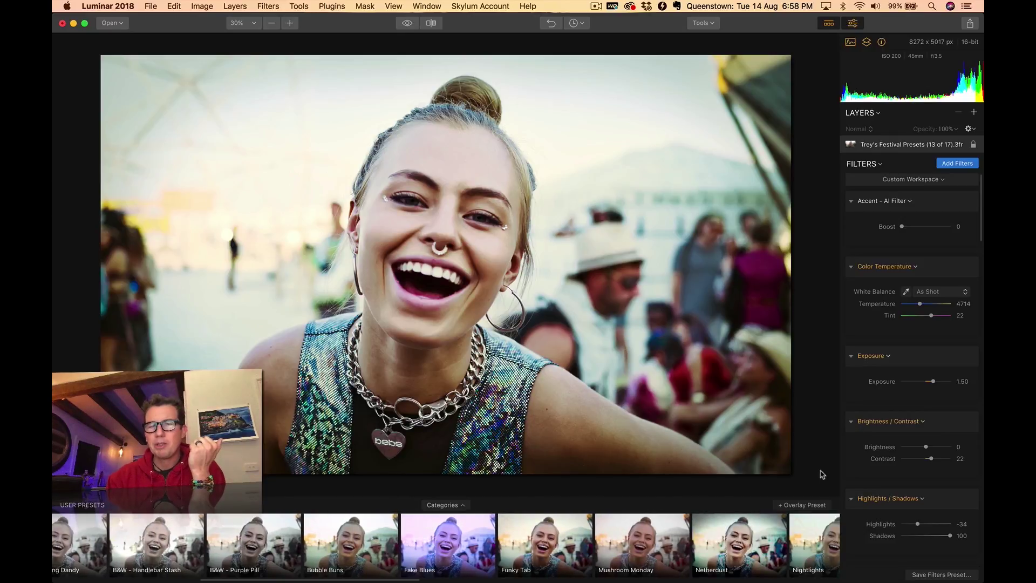
{"action": "scroll", "coordinate": [733, 523], "scroll_direction": "right", "scroll_amount": 13}
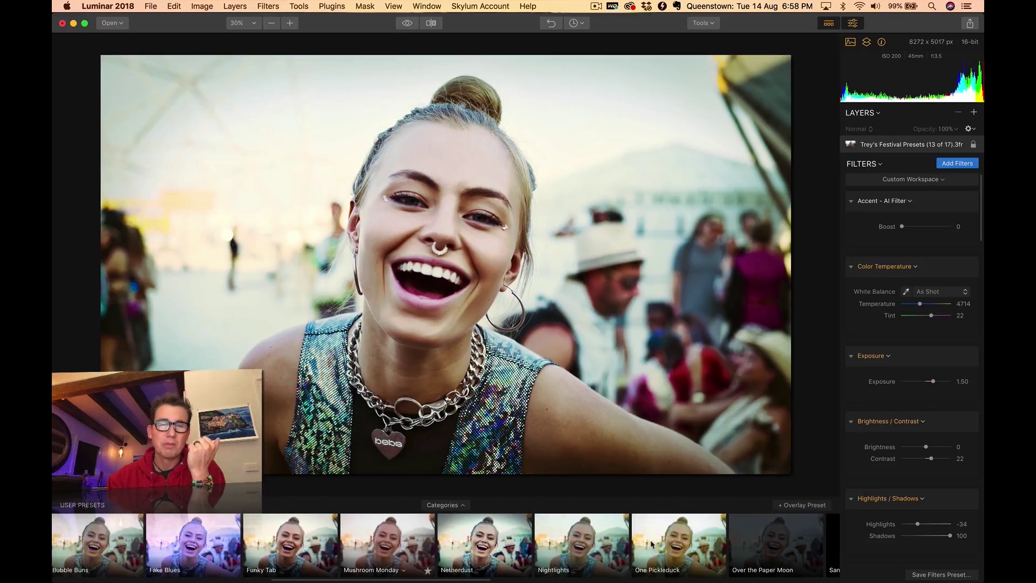
{"action": "scroll", "coordinate": [583, 542], "scroll_direction": "right", "scroll_amount": 8}
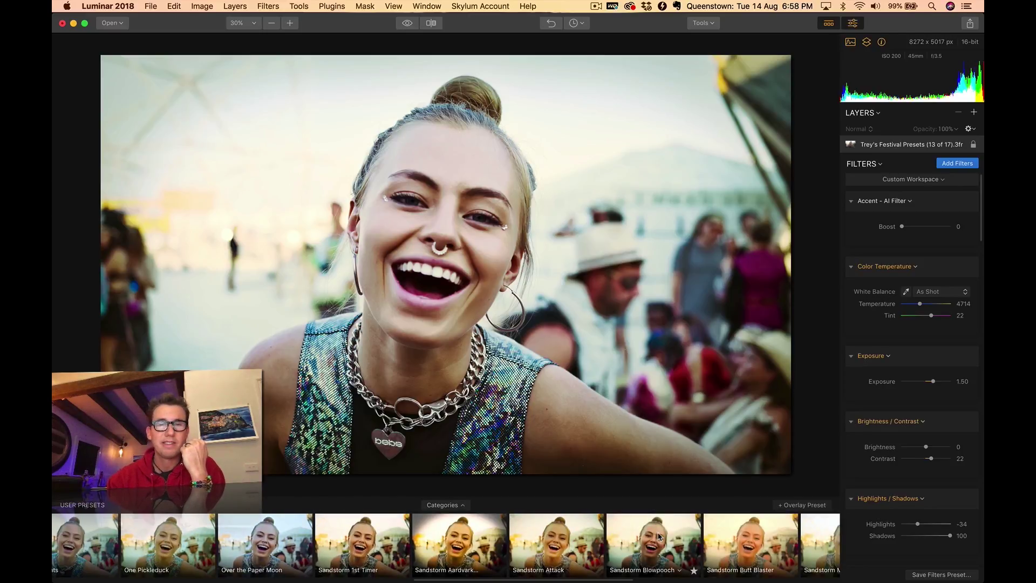
{"action": "scroll", "coordinate": [658, 535], "scroll_direction": "right", "scroll_amount": 5}
{"action": "scroll", "coordinate": [701, 537], "scroll_direction": "right", "scroll_amount": 9}
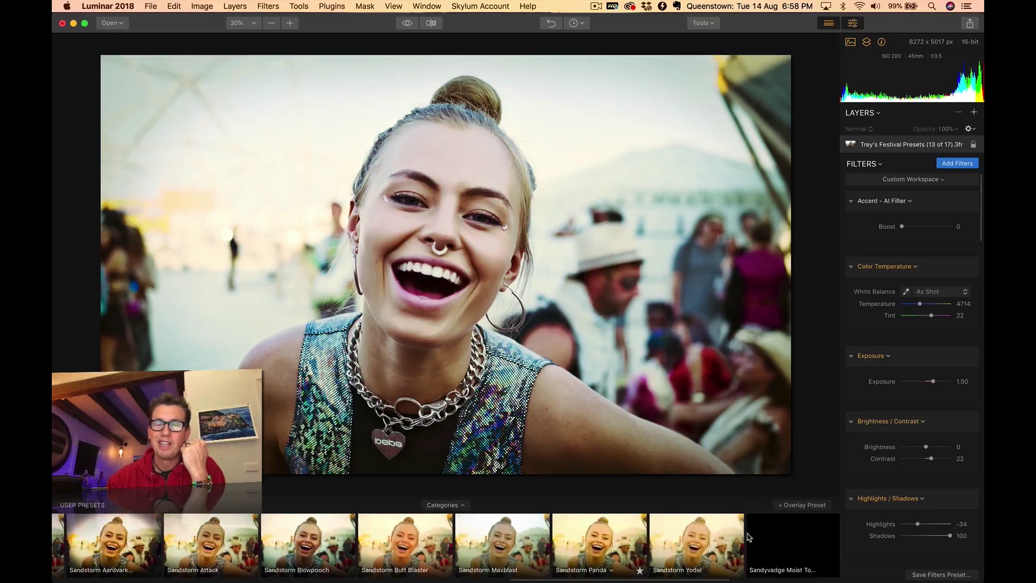
{"action": "scroll", "coordinate": [749, 537], "scroll_direction": "right", "scroll_amount": 3}
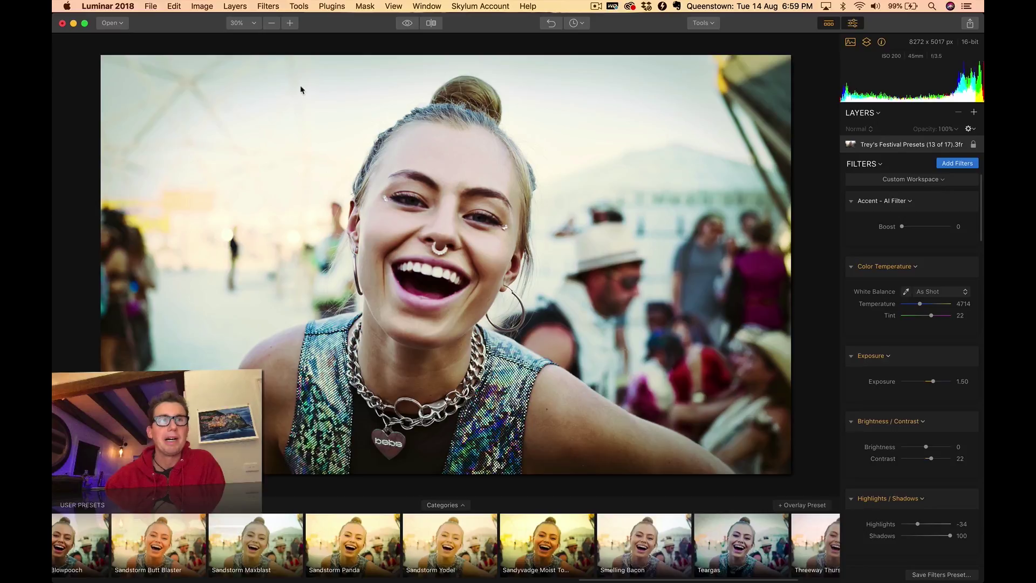
Add a new adjustment layer above the laughing woman's portrait and load the Professional filter workspace for it.
{"action": "left_click", "coordinate": [252, 24]}
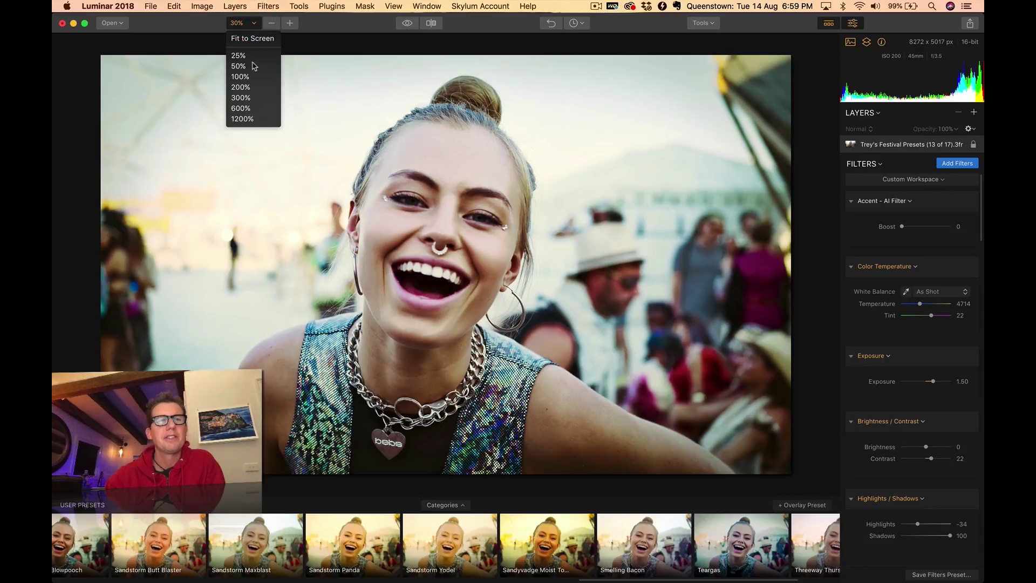
{"action": "left_click", "coordinate": [240, 76]}
{"action": "scroll", "coordinate": [371, 182], "scroll_direction": "up", "scroll_amount": 5}
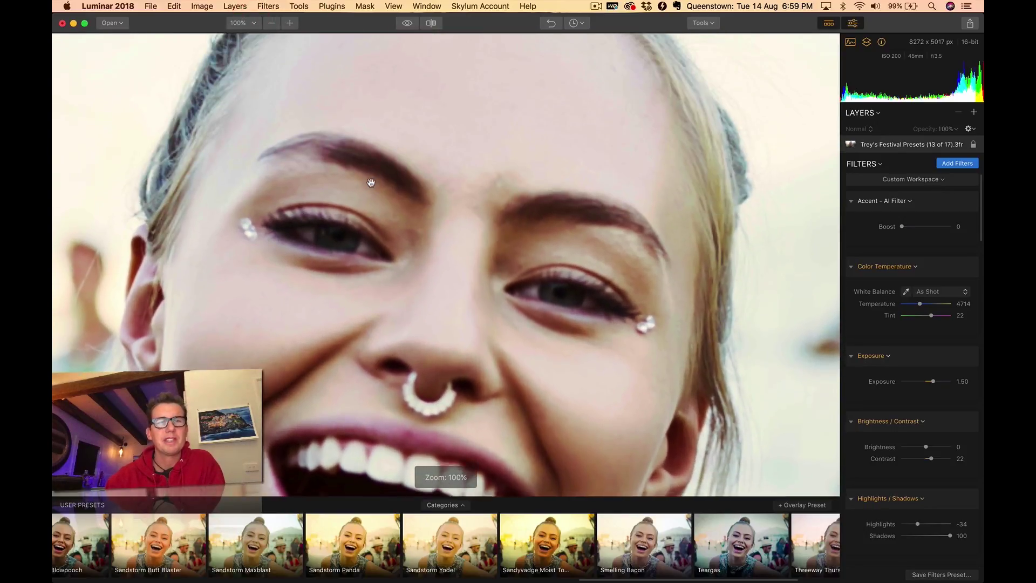
{"action": "scroll", "coordinate": [371, 182], "scroll_direction": "down", "scroll_amount": 2}
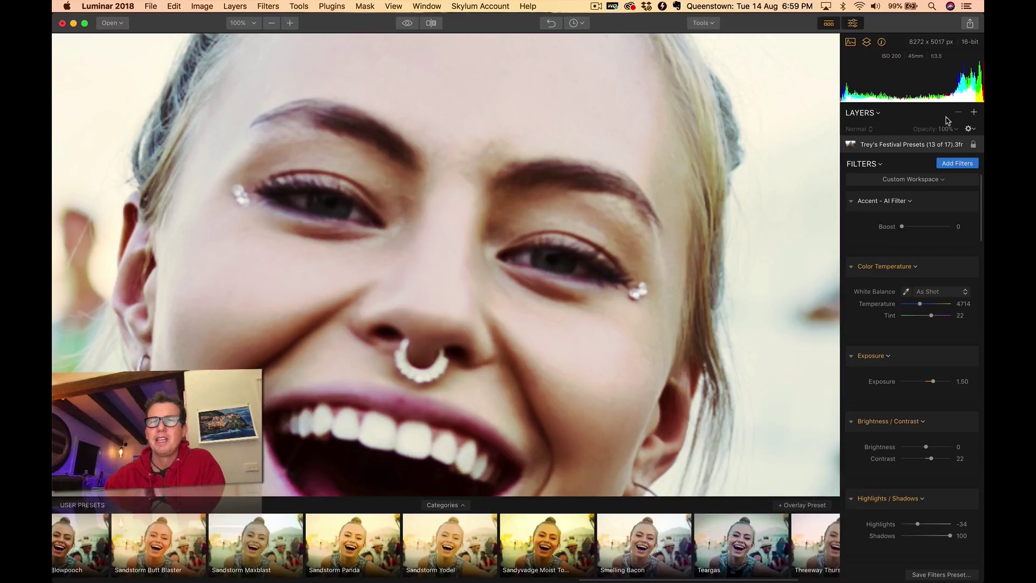
{"action": "left_click", "coordinate": [974, 113]}
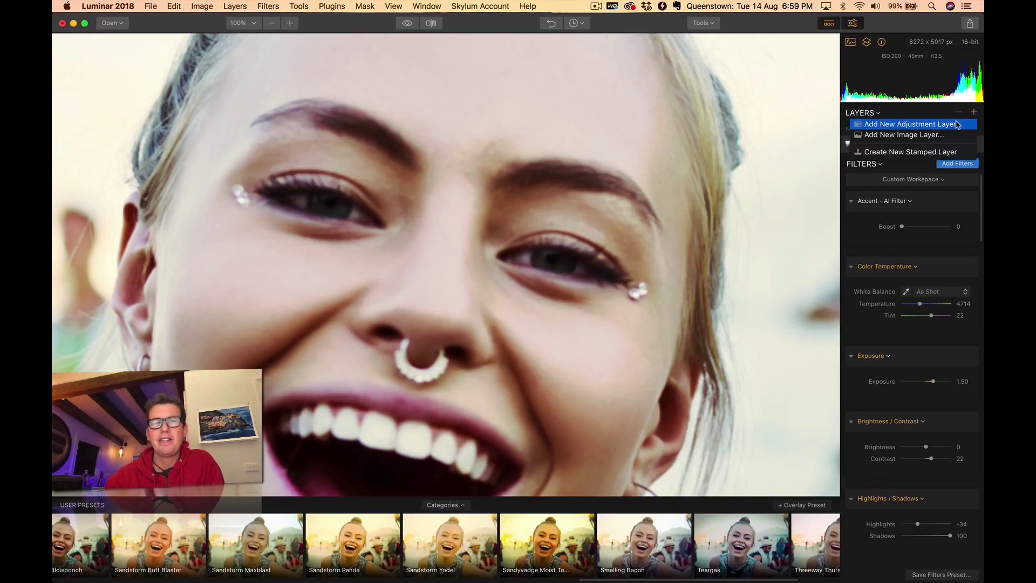
{"action": "left_click", "coordinate": [957, 125]}
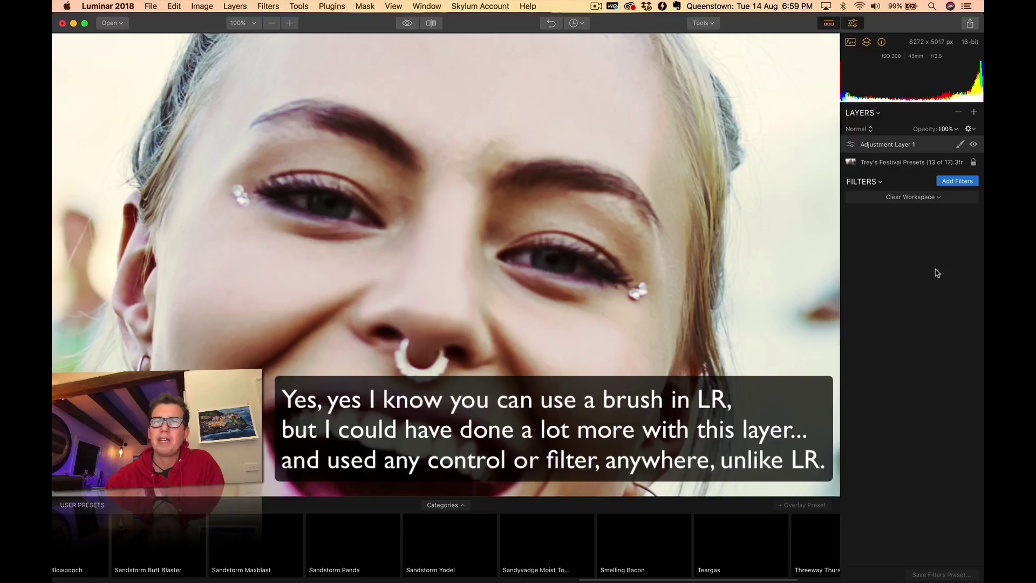
{"action": "left_click", "coordinate": [936, 199]}
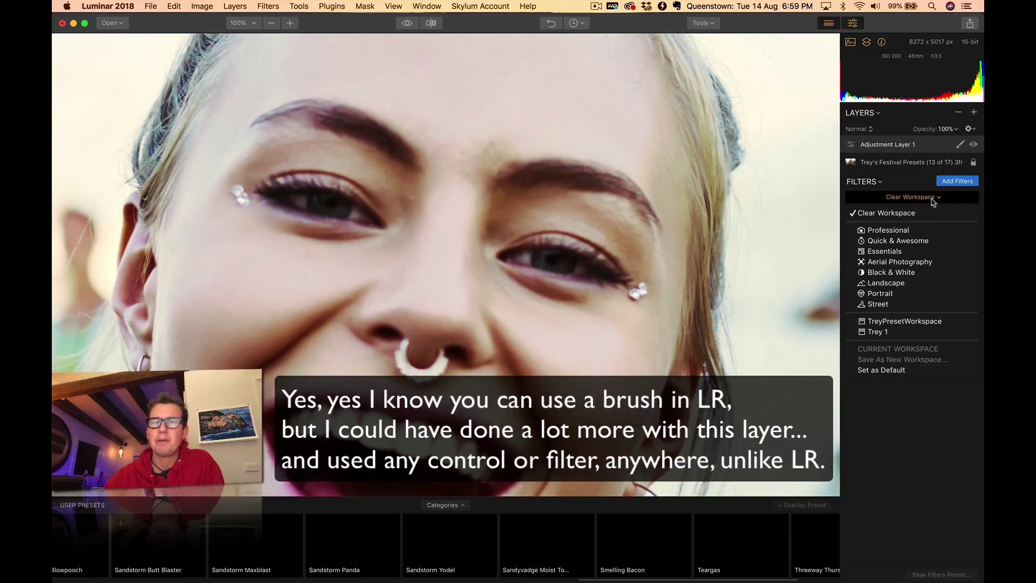
{"action": "left_click", "coordinate": [910, 233]}
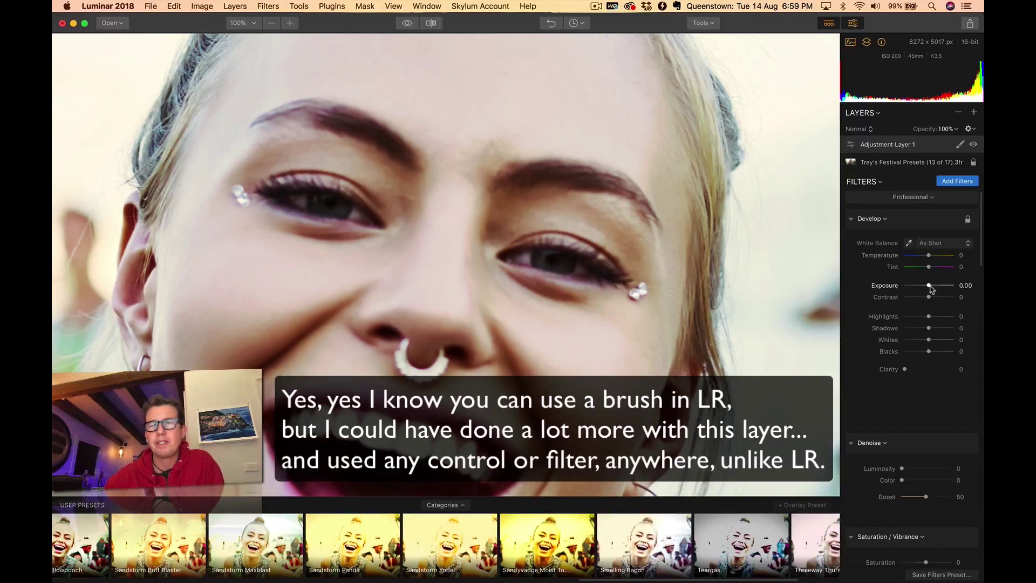
Set the adjustment layer's Exposure to 1.55, Shadows to 53, Blacks to 21 and Saturation to 25.
{"action": "left_click_drag", "start_coordinate": [930, 289], "coordinate": [937, 289]}
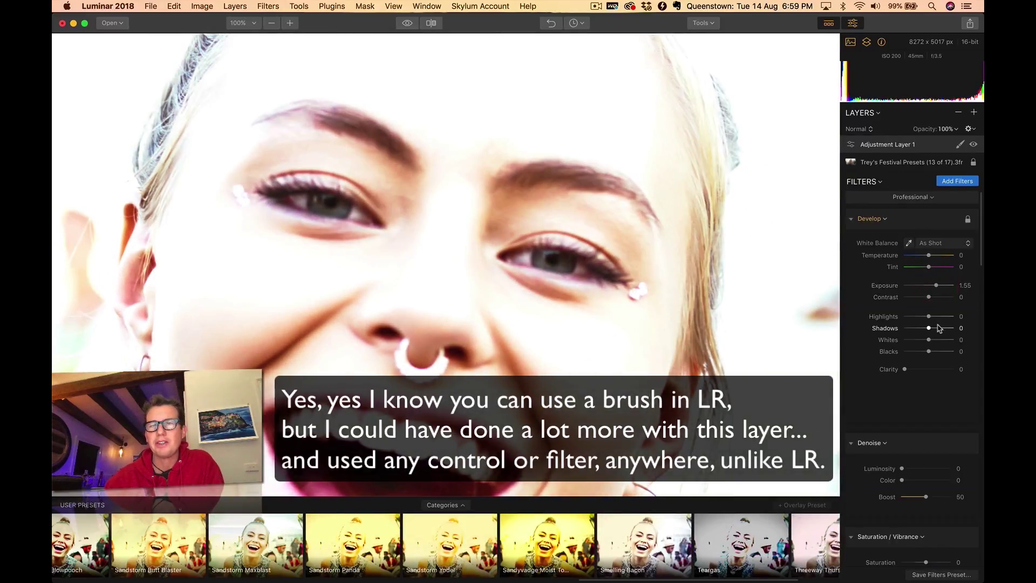
{"action": "left_click_drag", "start_coordinate": [939, 328], "coordinate": [947, 328]}
{"action": "left_click_drag", "start_coordinate": [928, 351], "coordinate": [939, 351]}
{"action": "left_click_drag", "start_coordinate": [936, 351], "coordinate": [934, 352]}
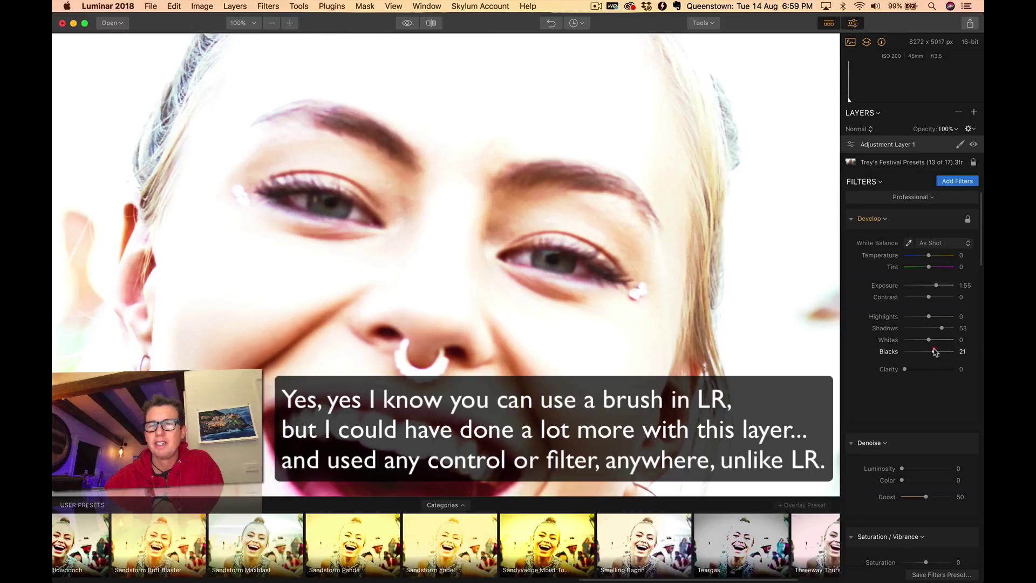
{"action": "scroll", "coordinate": [918, 396], "scroll_direction": "down", "scroll_amount": 3}
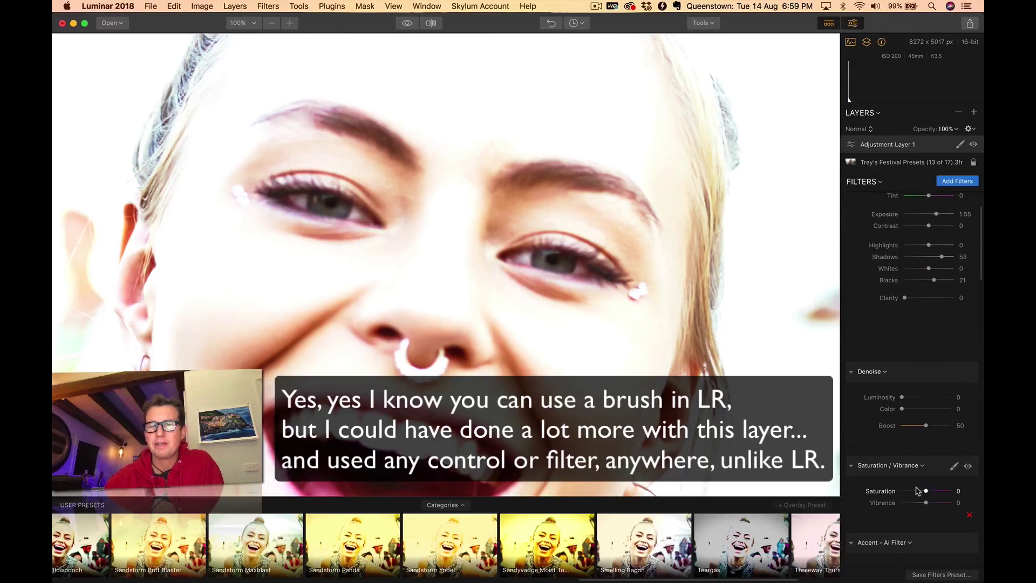
{"action": "left_click_drag", "start_coordinate": [926, 491], "coordinate": [934, 492]}
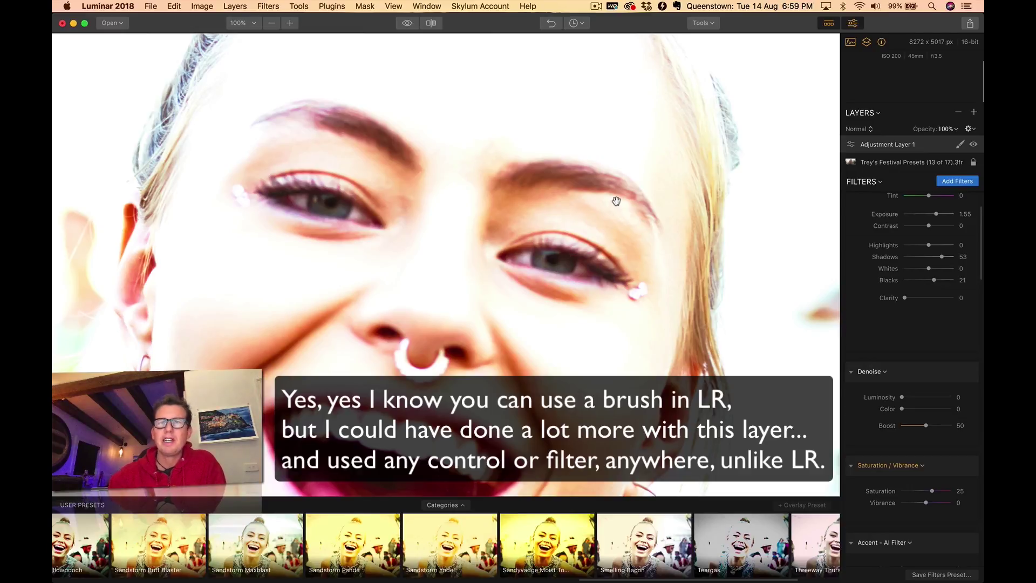
Brush a mask on the adjustment layer at size 22, painting its brightening onto the irises of both eyes.
{"action": "left_click", "coordinate": [959, 146]}
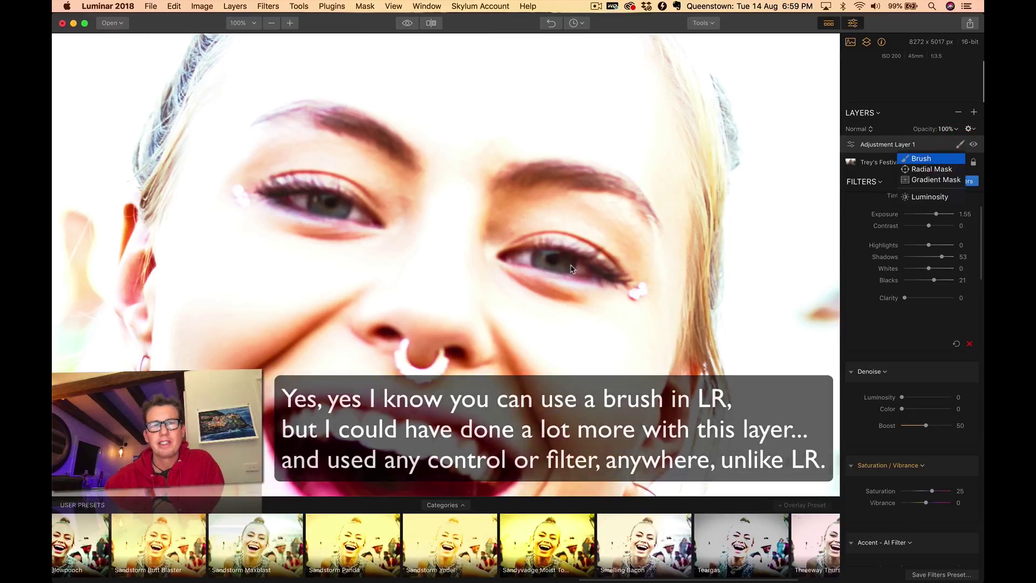
{"action": "key", "text": "Return"}
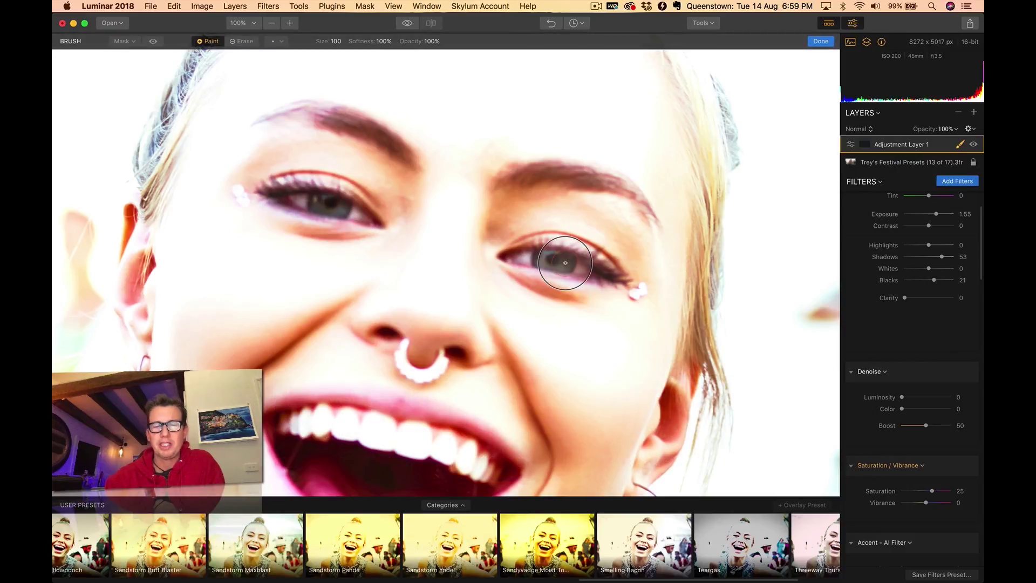
{"action": "key", "text": "bracketleft"}
{"action": "key", "text": "bracketleft"}
{"action": "key", "text": "bracketleft"}
{"action": "key", "text": "bracketleft"}
{"action": "key", "text": "bracketleft"}
{"action": "key", "text": "bracketleft"}
{"action": "key", "text": "bracketleft"}
{"action": "key", "text": "bracketleft"}
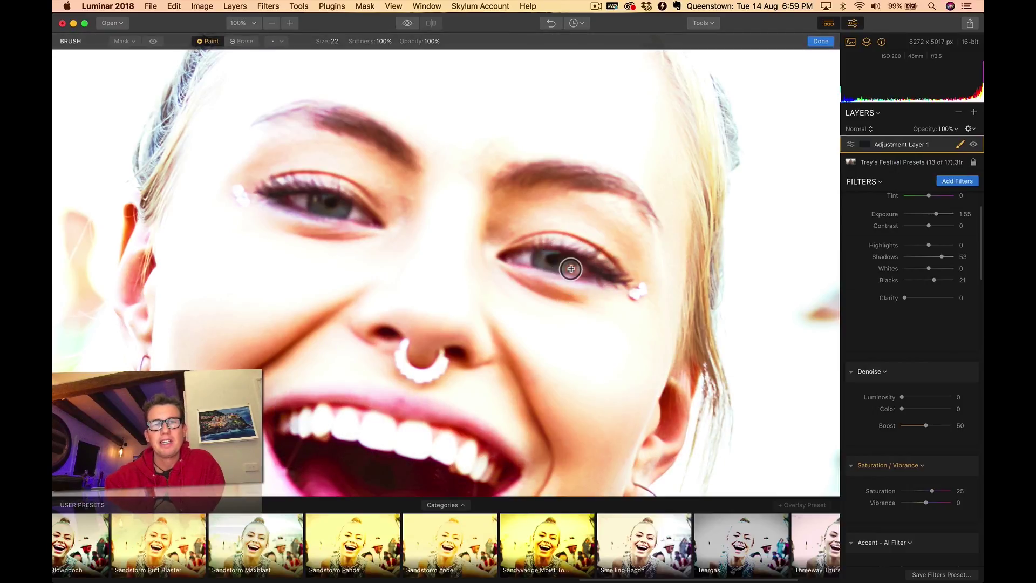
{"action": "mouse_move", "coordinate": [571, 269]}
{"action": "left_mouse_down"}
{"action": "mouse_move", "coordinate": [543, 264]}
{"action": "mouse_move", "coordinate": [585, 268]}
{"action": "mouse_move", "coordinate": [573, 266]}
{"action": "left_mouse_up"}
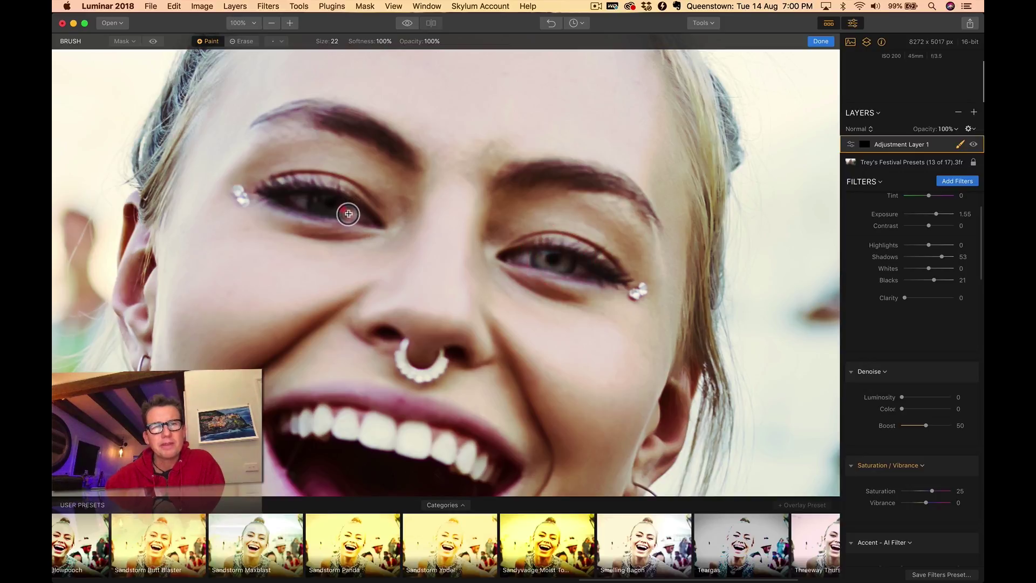
{"action": "mouse_move", "coordinate": [348, 214]}
{"action": "left_mouse_down"}
{"action": "mouse_move", "coordinate": [322, 201]}
{"action": "mouse_move", "coordinate": [345, 211]}
{"action": "left_mouse_up"}
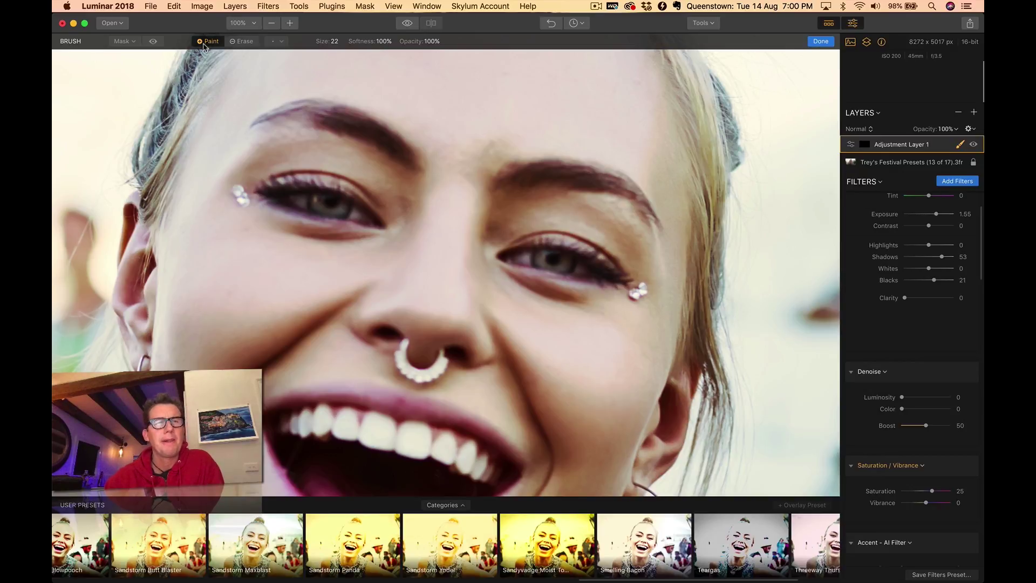
Lower the adjustment layer's opacity to 70% and compare the whole portrait before and after the edit.
{"action": "left_click", "coordinate": [251, 23]}
{"action": "left_click", "coordinate": [256, 40]}
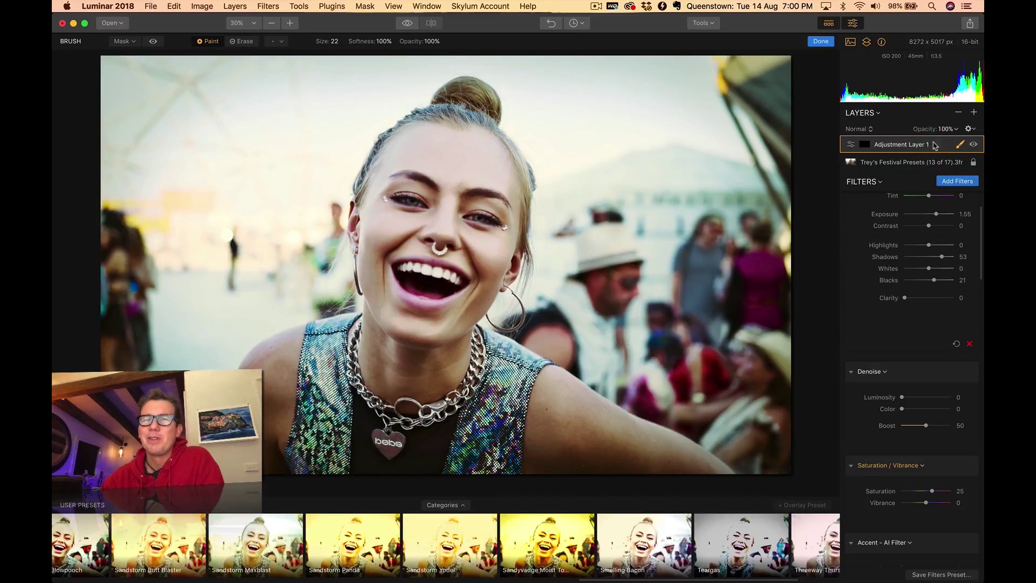
{"action": "left_click", "coordinate": [947, 130]}
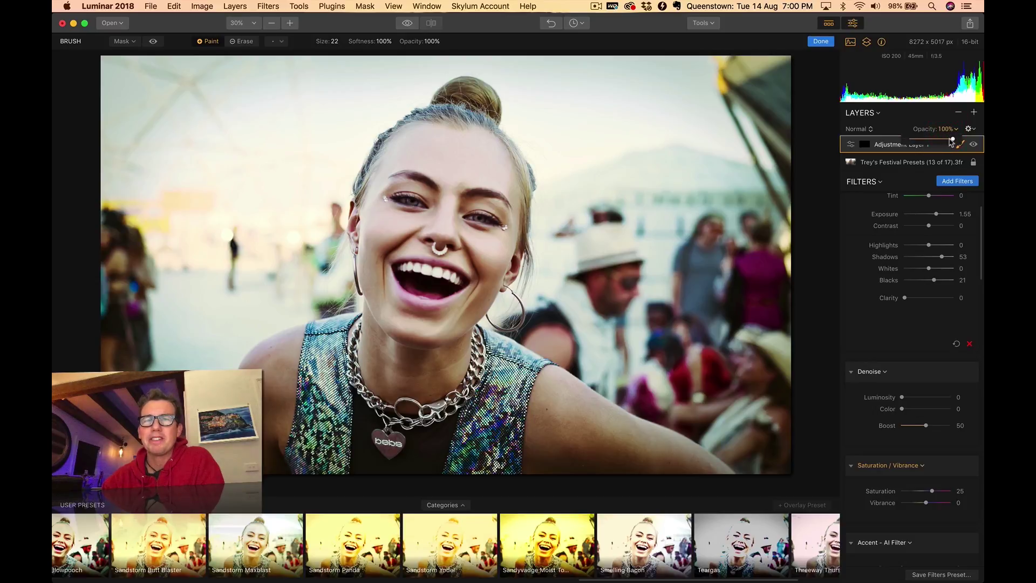
{"action": "left_click_drag", "start_coordinate": [952, 142], "coordinate": [939, 142]}
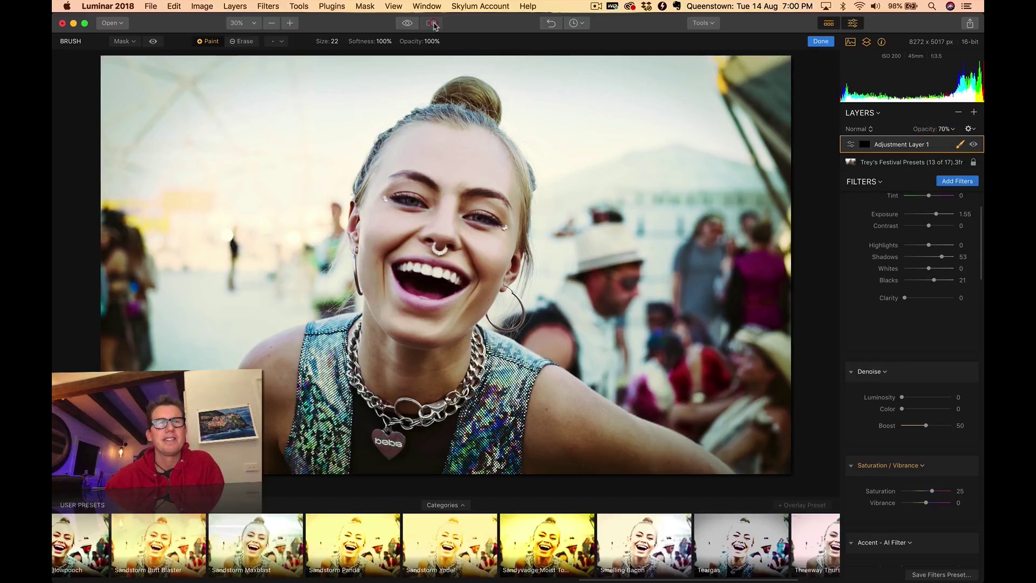
{"action": "left_click", "coordinate": [819, 43]}
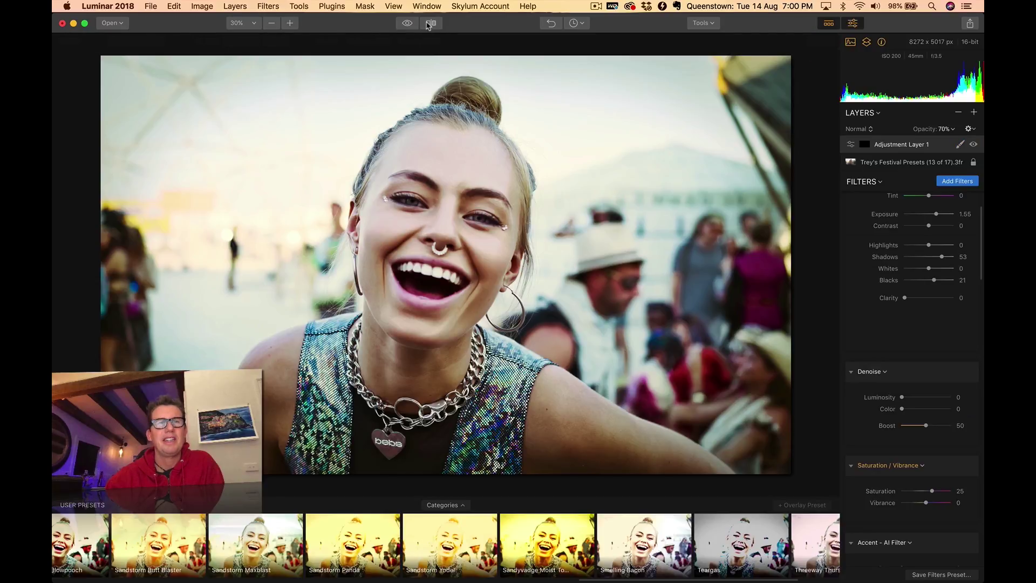
{"action": "left_click", "coordinate": [430, 23]}
{"action": "left_click_drag", "start_coordinate": [444, 176], "coordinate": [231, 197]}
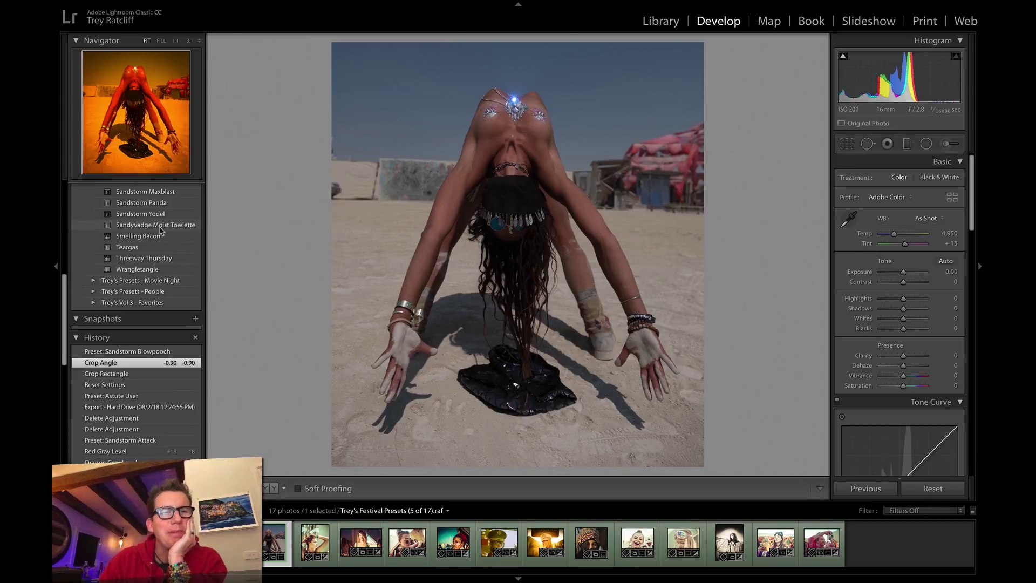
In Lightroom Classic, try the Sandstorm Butt Blaster preset on the desert backbend photo.
{"action": "scroll", "coordinate": [160, 236], "scroll_direction": "up", "scroll_amount": 3}
{"action": "scroll", "coordinate": [160, 236], "scroll_direction": "up", "scroll_amount": 5}
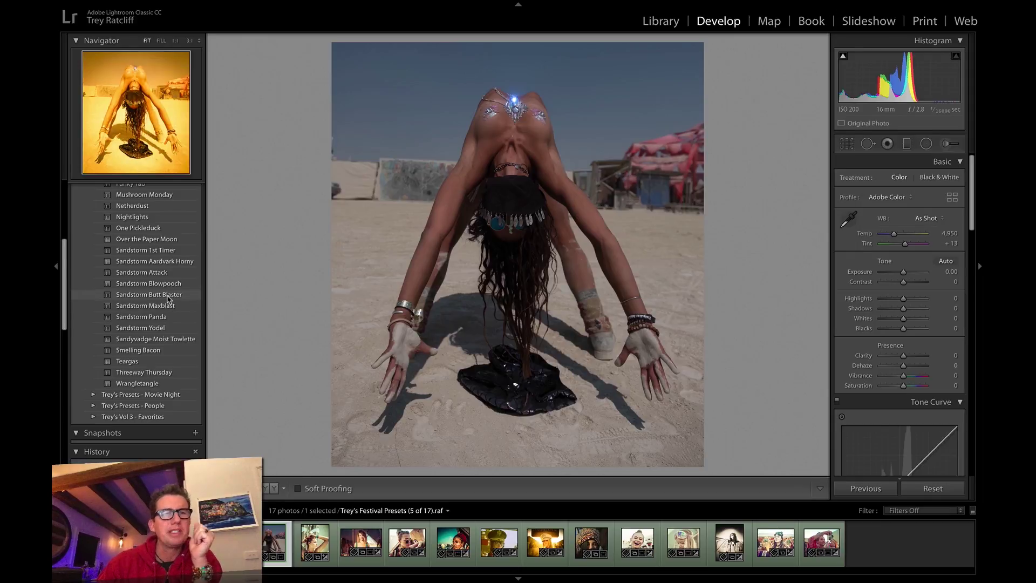
{"action": "left_click", "coordinate": [167, 298]}
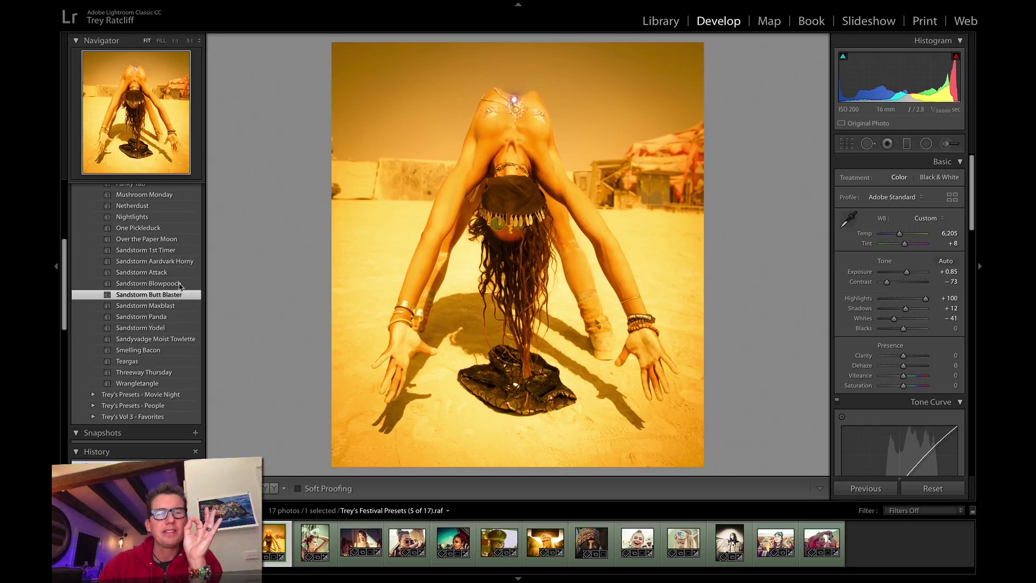
Try the Bubble Buns preset on the desert backbend photo and replace it with B&W - Purple Partypill.
{"action": "mouse_move", "coordinate": [181, 262]}
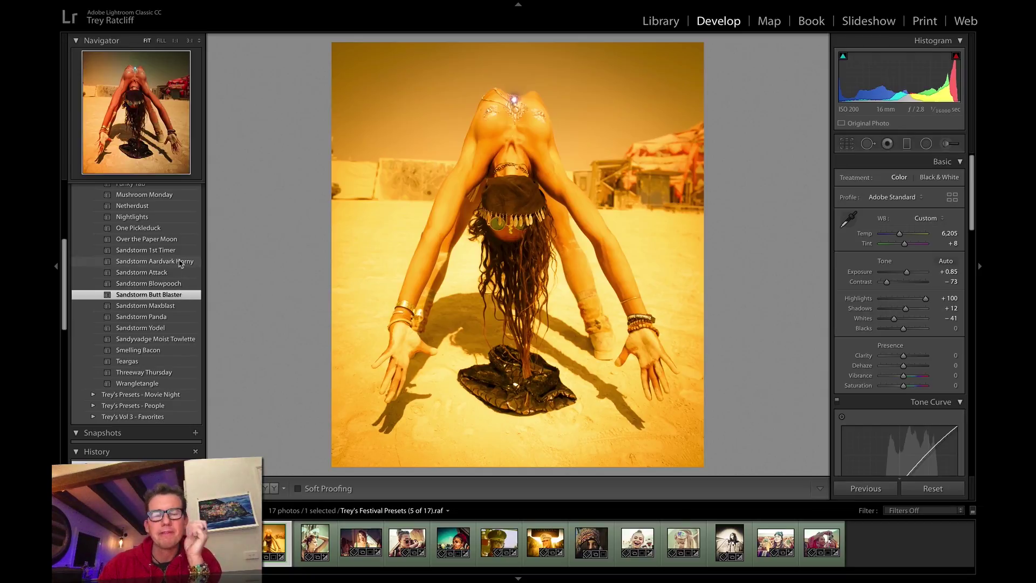
{"action": "scroll", "coordinate": [181, 263], "scroll_direction": "up", "scroll_amount": 1}
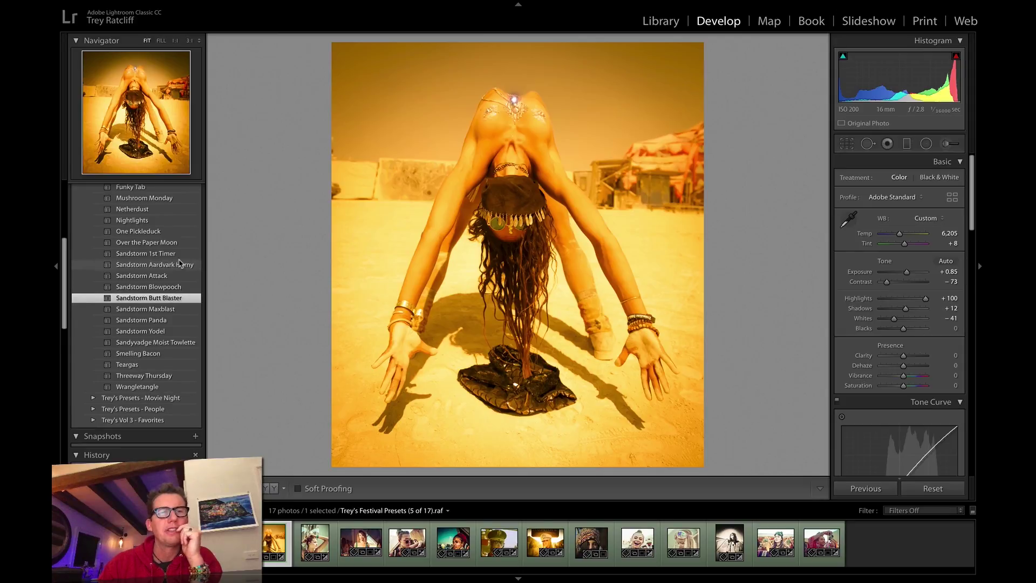
{"action": "scroll", "coordinate": [181, 263], "scroll_direction": "up", "scroll_amount": 5}
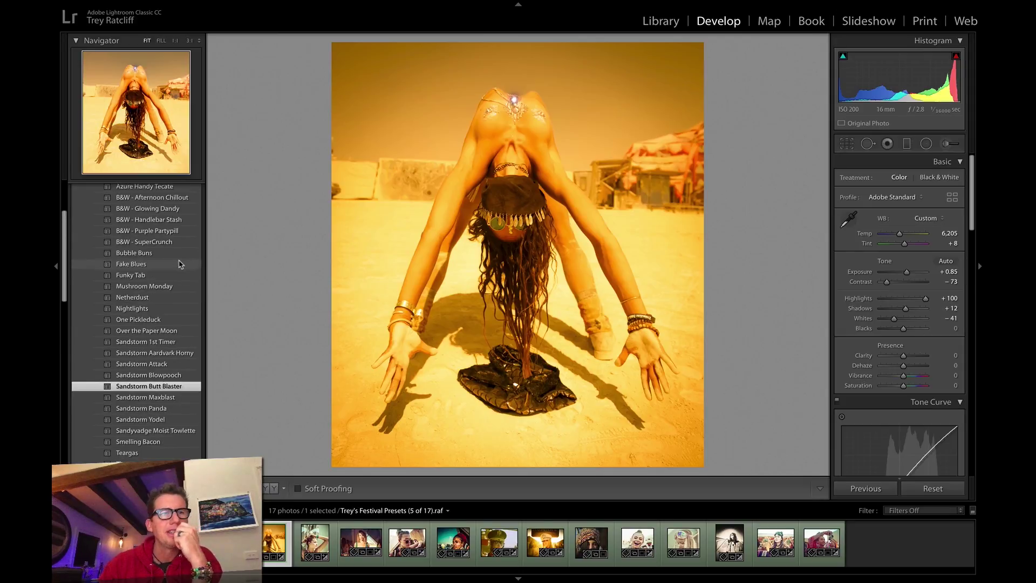
{"action": "scroll", "coordinate": [180, 307], "scroll_direction": "up", "scroll_amount": 3}
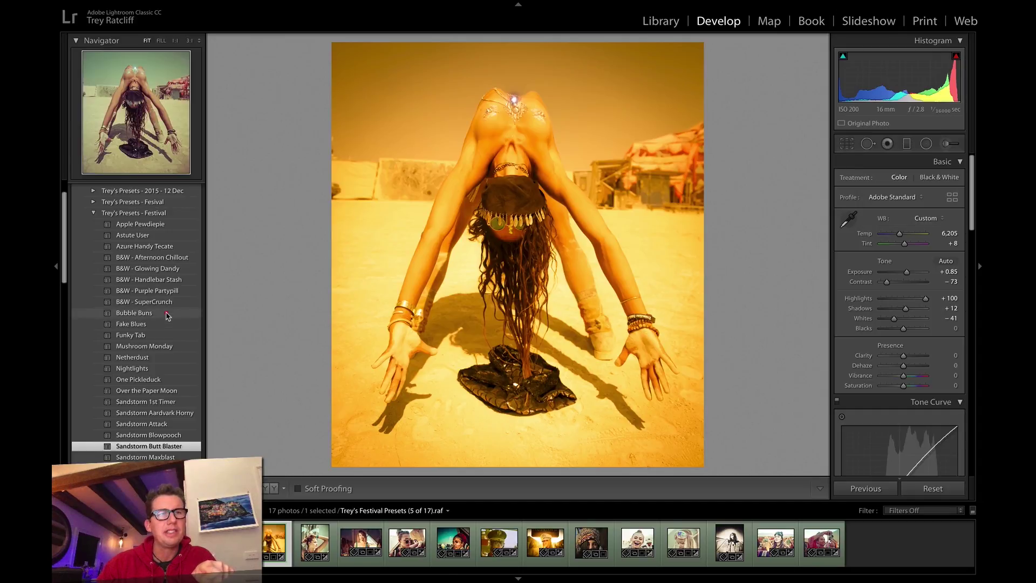
{"action": "left_click", "coordinate": [166, 314]}
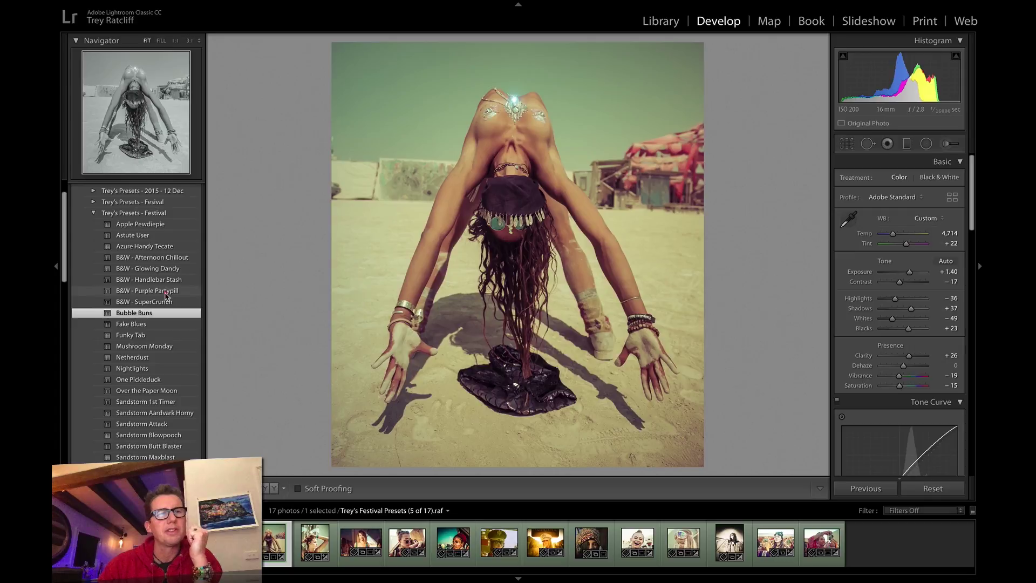
{"action": "left_click", "coordinate": [165, 293]}
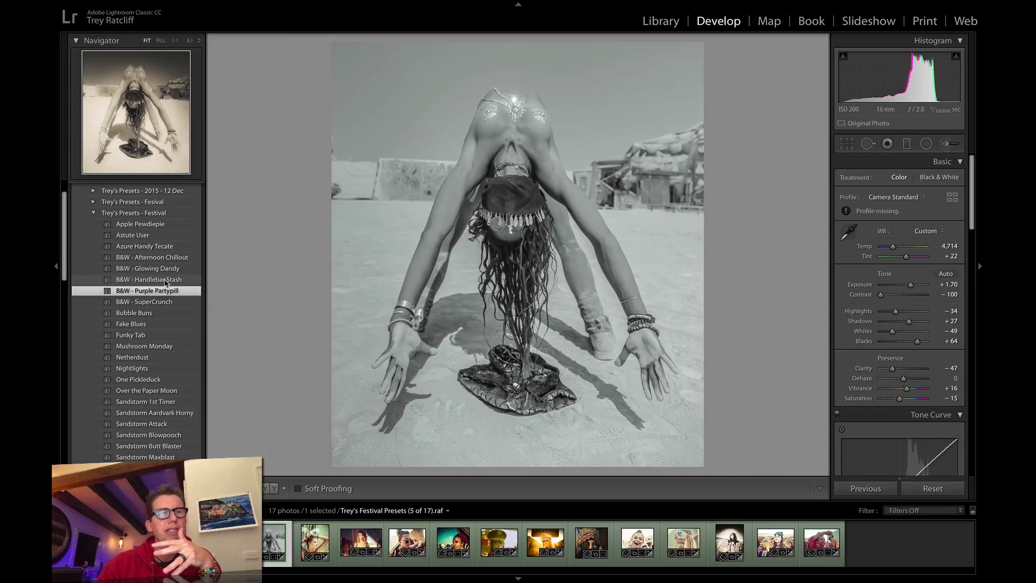
Try the B&W - Handlebar Stash preset on the desert backbend photo and replace it with Astute User.
{"action": "left_click", "coordinate": [165, 280]}
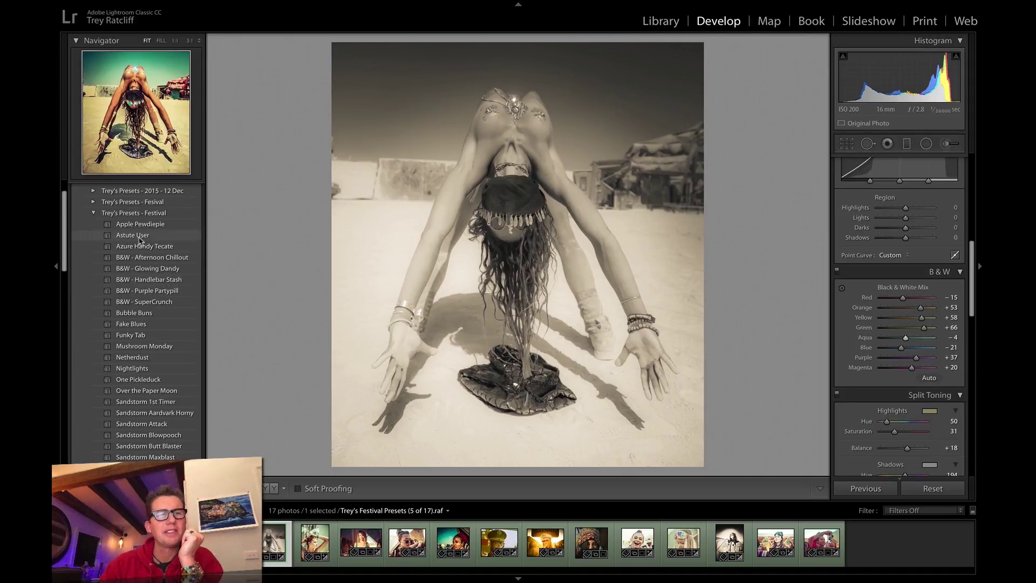
{"action": "left_click", "coordinate": [141, 238]}
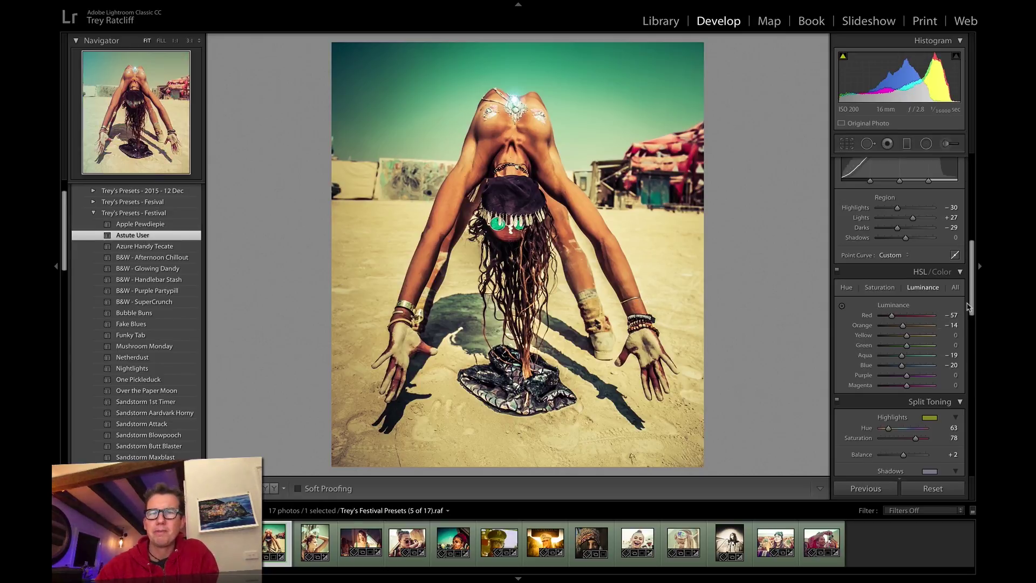
Lower the backbend photo's Contrast to −66 and Vibrance to +41, and look through its luminance and split toning settings.
{"action": "left_click_drag", "start_coordinate": [972, 306], "coordinate": [978, 223]}
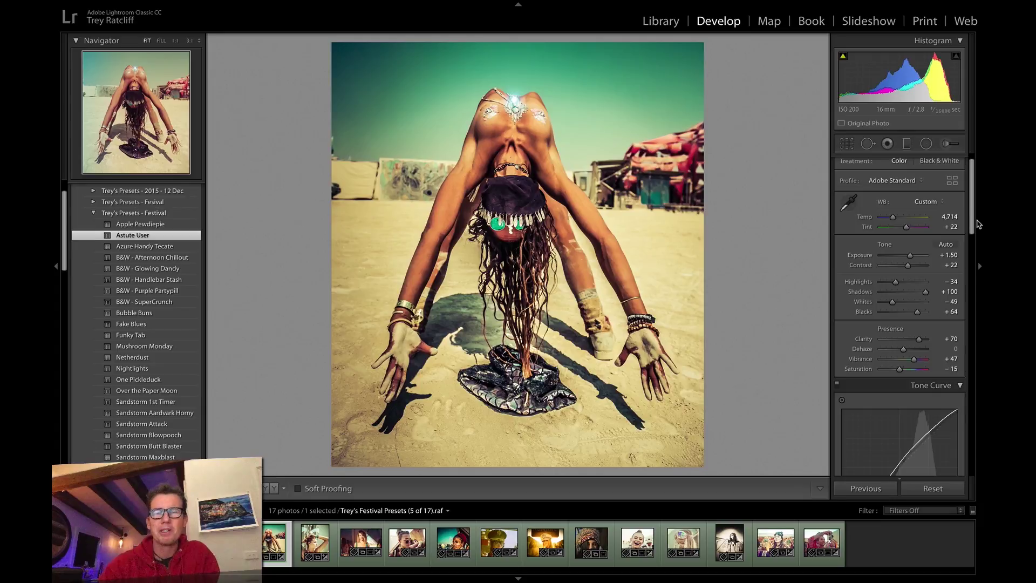
{"action": "scroll", "coordinate": [974, 224], "scroll_direction": "down", "scroll_amount": 2}
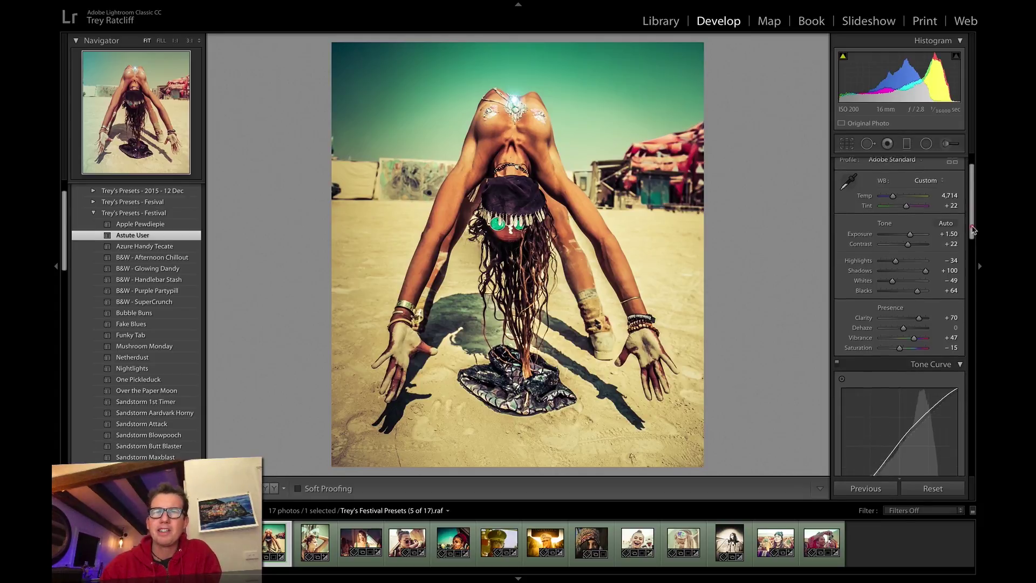
{"action": "scroll", "coordinate": [974, 224], "scroll_direction": "up", "scroll_amount": 3}
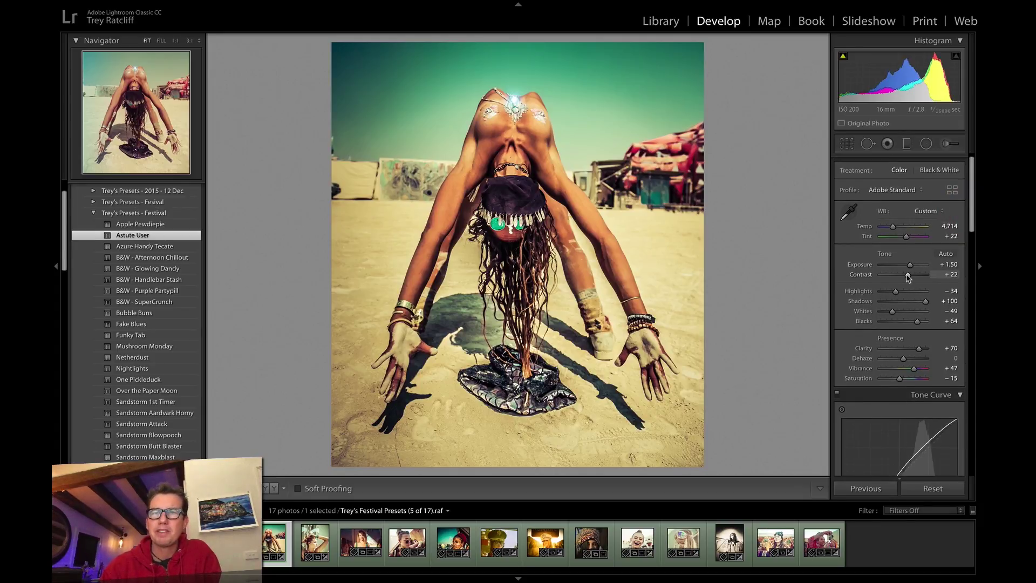
{"action": "left_click_drag", "start_coordinate": [908, 277], "coordinate": [889, 278]}
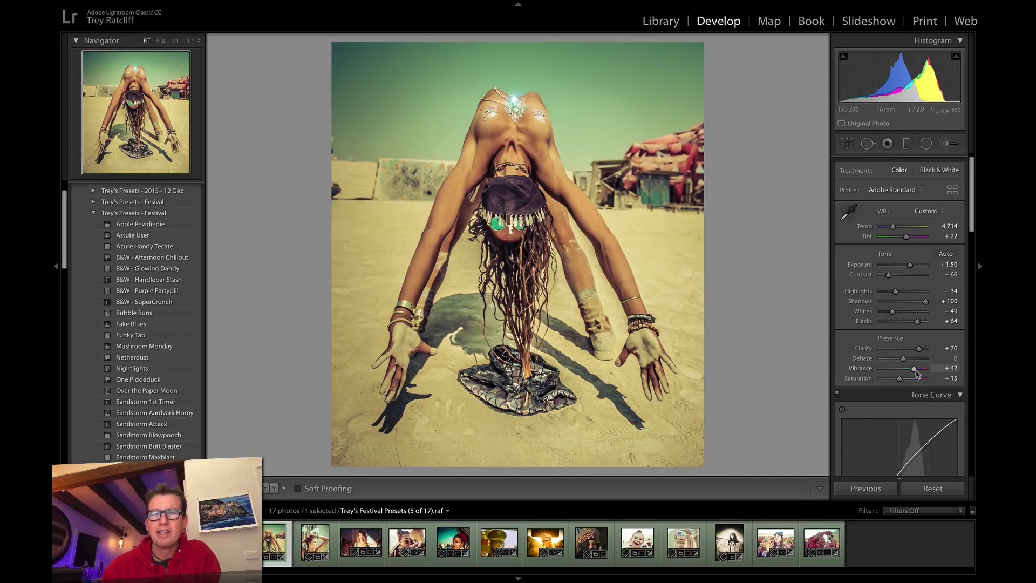
{"action": "left_click_drag", "start_coordinate": [915, 372], "coordinate": [914, 372]}
{"action": "scroll", "coordinate": [914, 373], "scroll_direction": "down", "scroll_amount": 10}
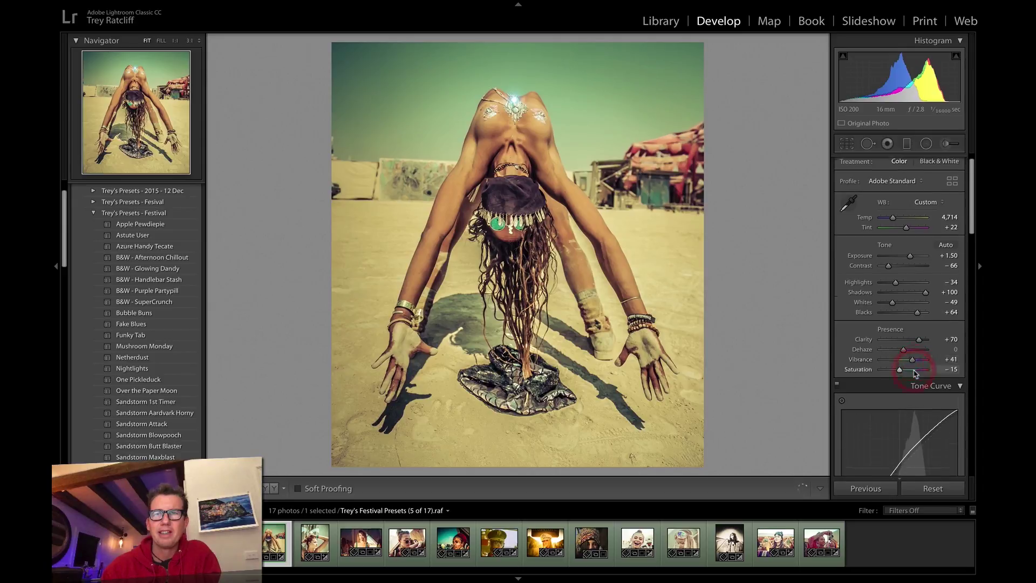
{"action": "scroll", "coordinate": [915, 373], "scroll_direction": "down", "scroll_amount": 1}
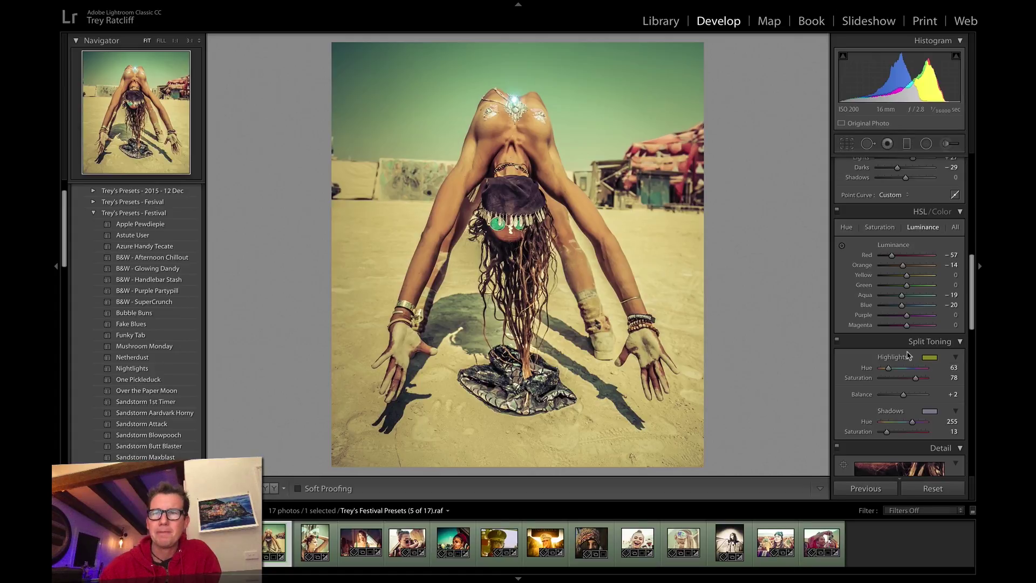
{"action": "scroll", "coordinate": [910, 355], "scroll_direction": "down", "scroll_amount": 2}
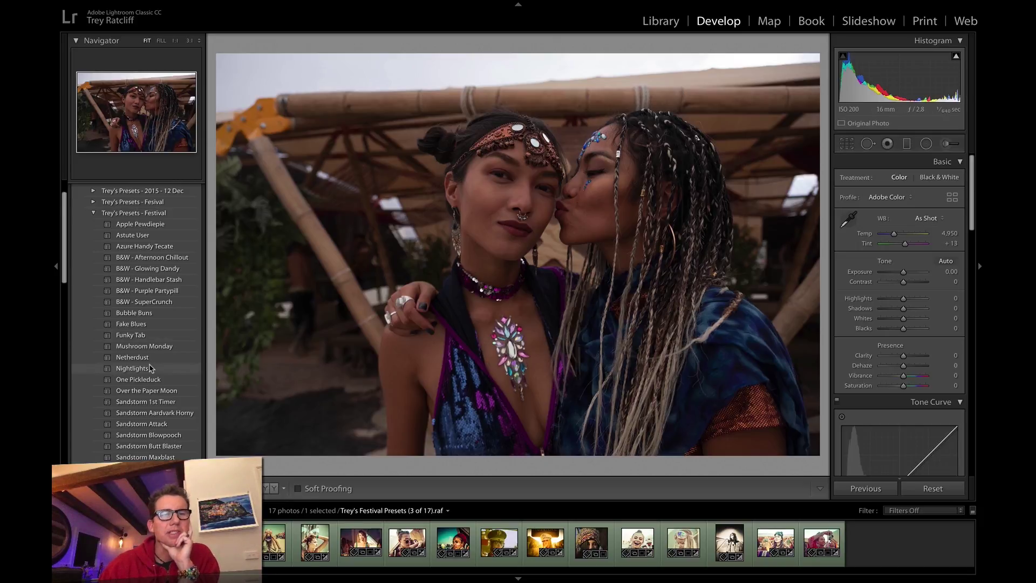
Try the Teargas preset on the photo of the two women and replace it with Sandstorm Maxblast.
{"action": "scroll", "coordinate": [151, 372], "scroll_direction": "down", "scroll_amount": 2}
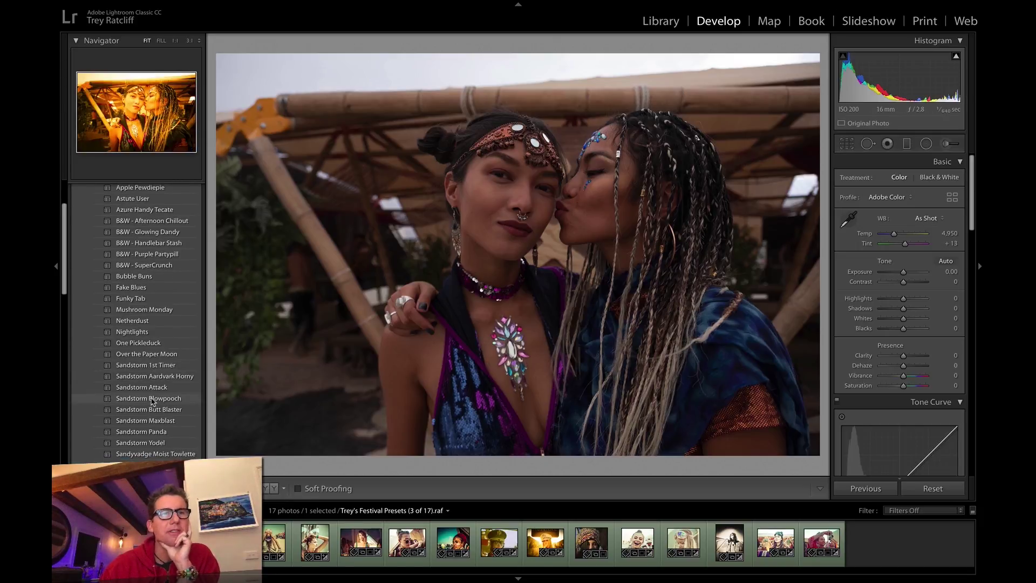
{"action": "scroll", "coordinate": [153, 393], "scroll_direction": "down", "scroll_amount": 4}
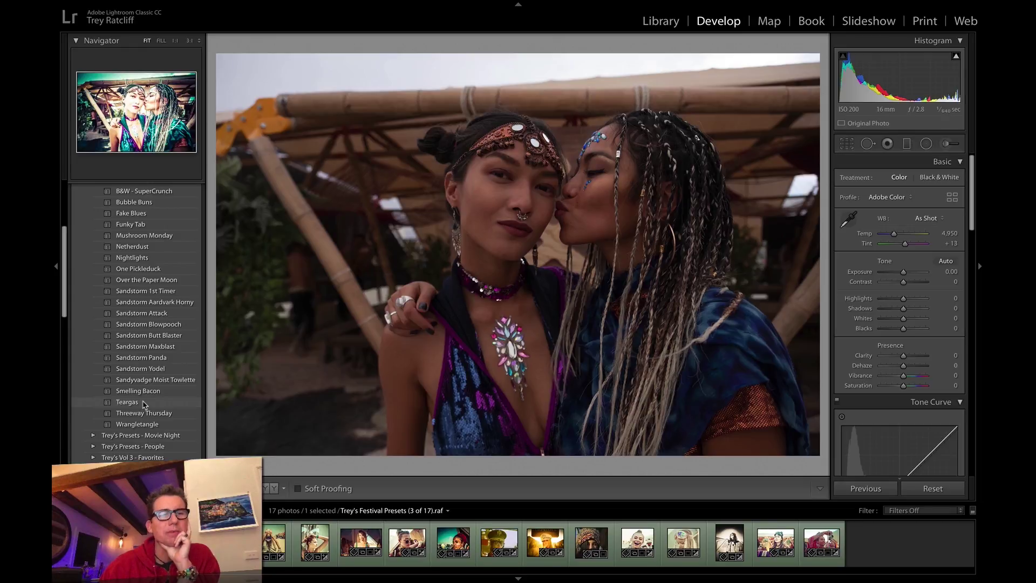
{"action": "left_click", "coordinate": [144, 404]}
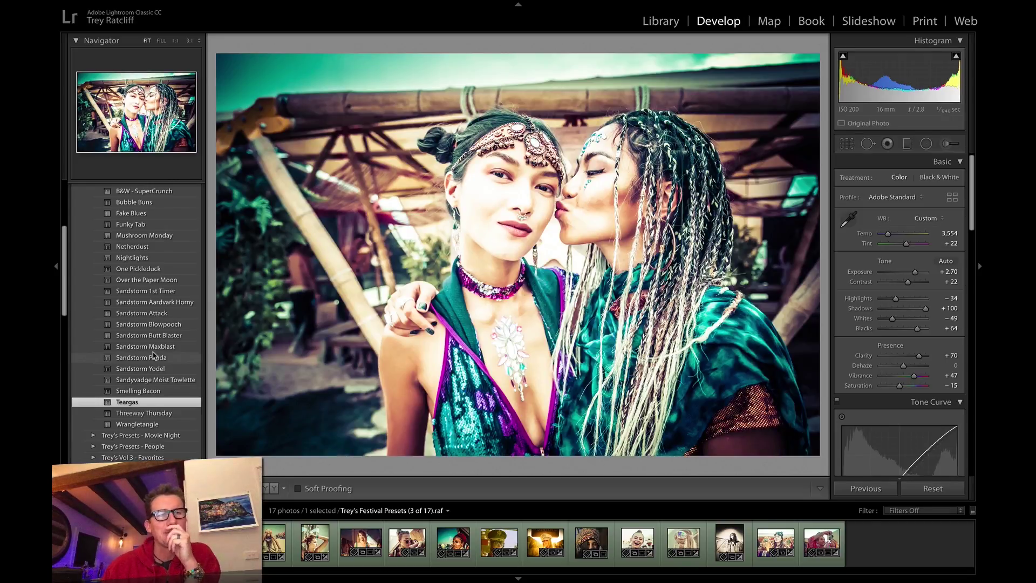
{"action": "mouse_move", "coordinate": [154, 356]}
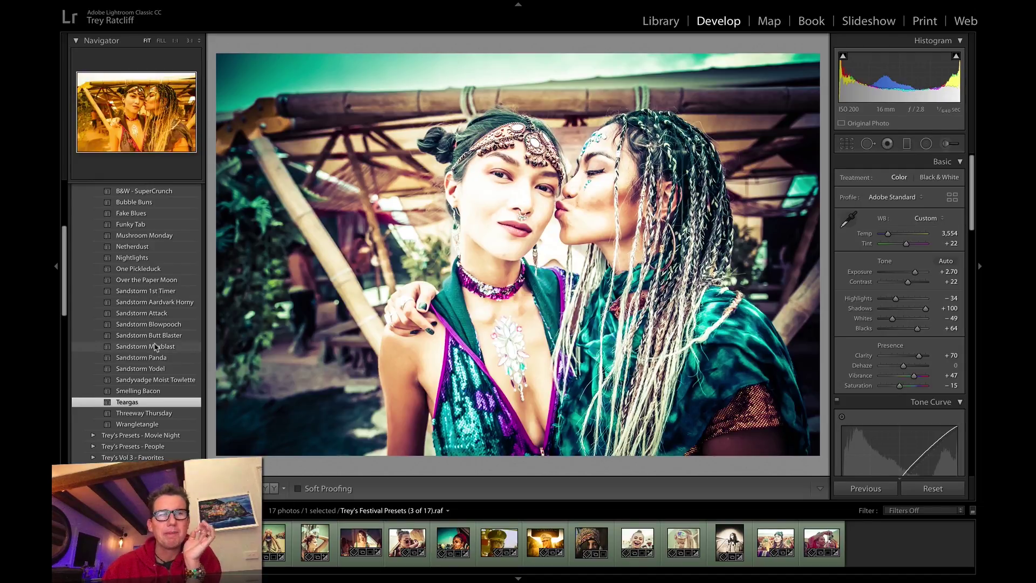
{"action": "left_click", "coordinate": [155, 347]}
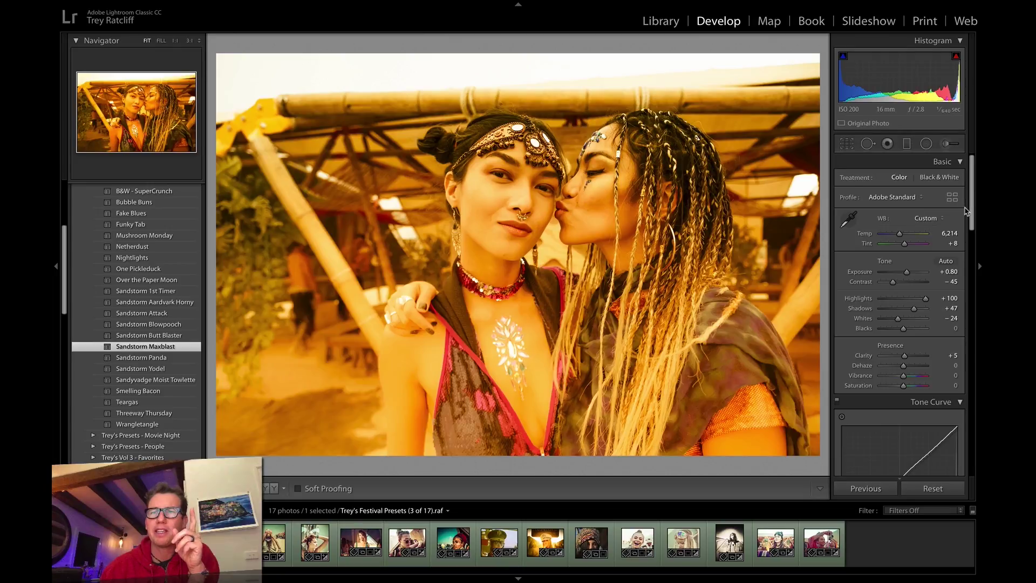
Add grain at Amount 97, Size 91 and Roughness 72, and reduce it to Amount 42, Size 39 and Roughness 38.
{"action": "left_click_drag", "start_coordinate": [972, 217], "coordinate": [969, 373]}
{"action": "scroll", "coordinate": [969, 372], "scroll_direction": "down", "scroll_amount": 5}
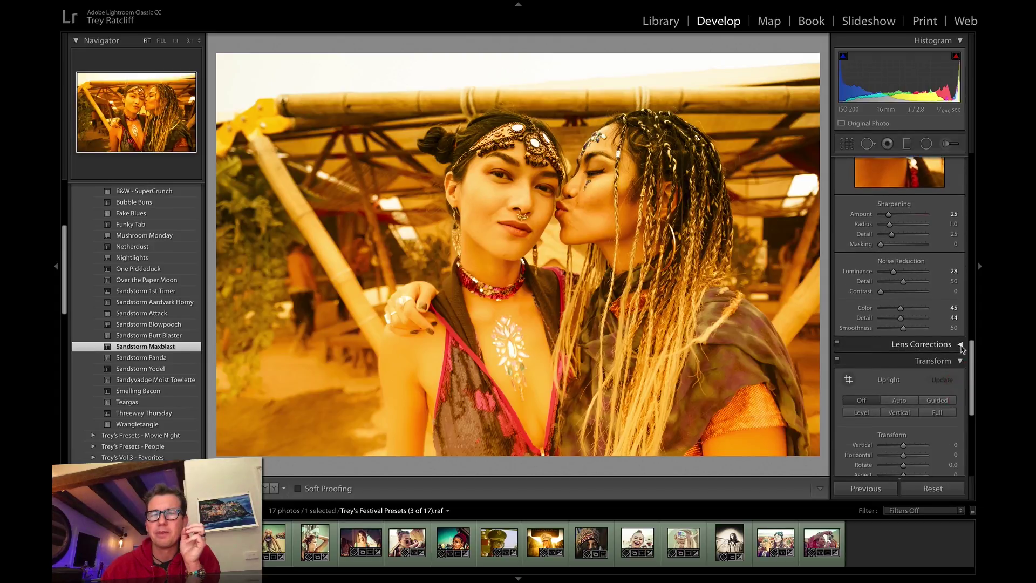
{"action": "left_click_drag", "start_coordinate": [971, 352], "coordinate": [970, 434]}
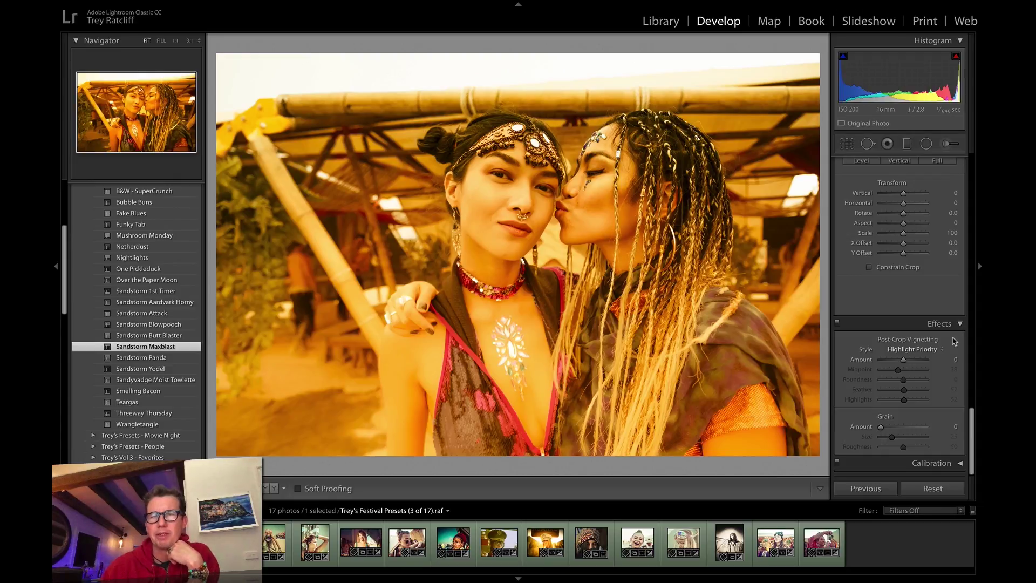
{"action": "left_click_drag", "start_coordinate": [883, 428], "coordinate": [923, 442]}
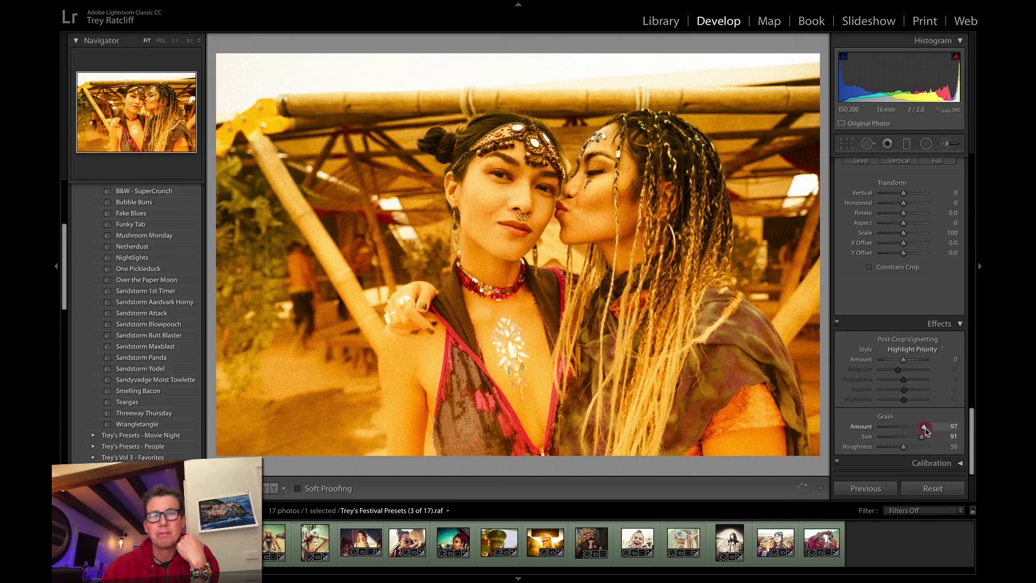
{"action": "left_click_drag", "start_coordinate": [904, 447], "coordinate": [912, 449]}
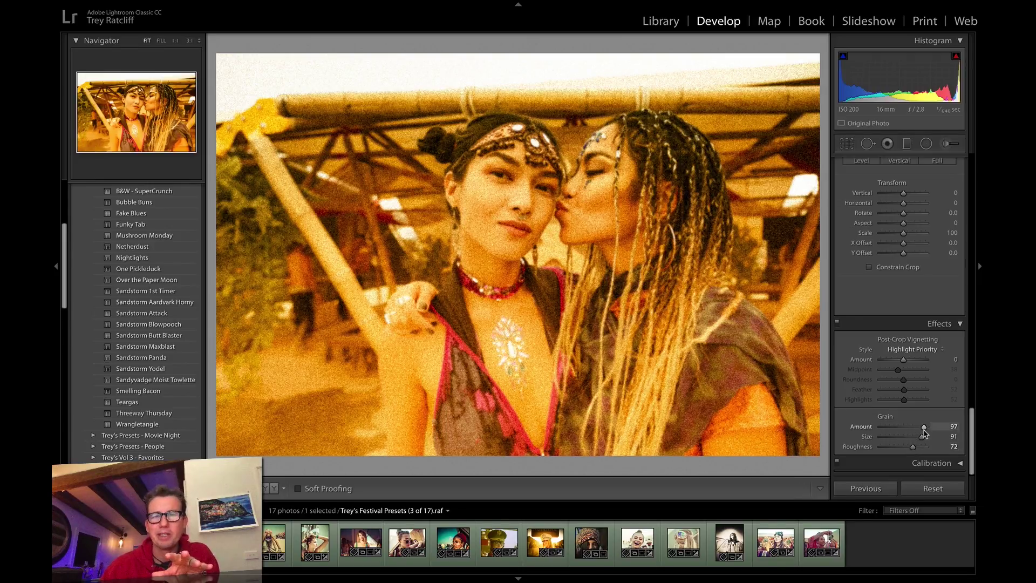
{"action": "left_click_drag", "start_coordinate": [923, 436], "coordinate": [900, 426]}
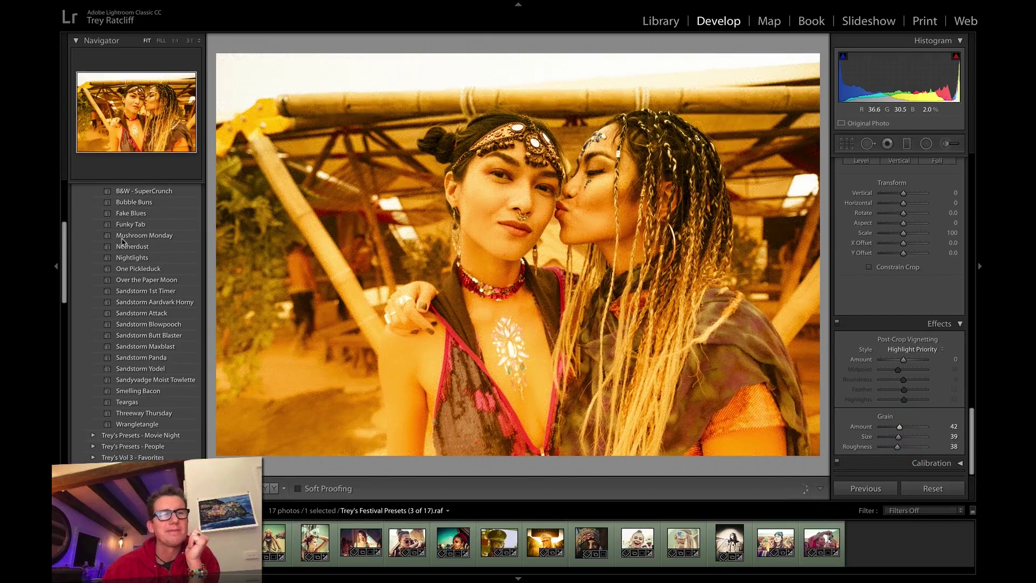
Try the Netherdust and B&W - Afternoon Chillout presets on the two women's photo and settle on Apple Pewdiepie.
{"action": "scroll", "coordinate": [158, 278], "scroll_direction": "up", "scroll_amount": 3}
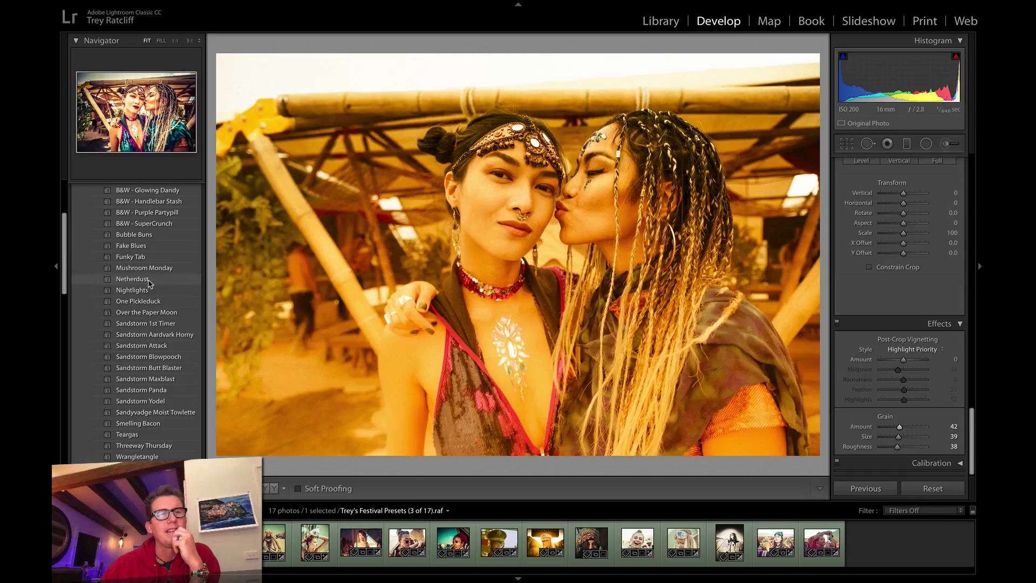
{"action": "left_click", "coordinate": [149, 281]}
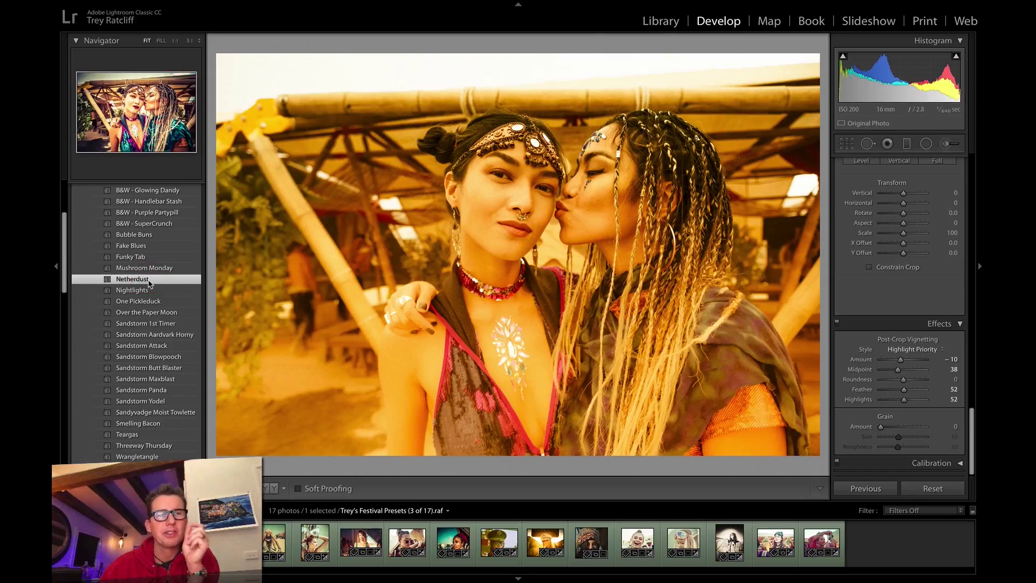
{"action": "scroll", "coordinate": [150, 284], "scroll_direction": "up", "scroll_amount": 4}
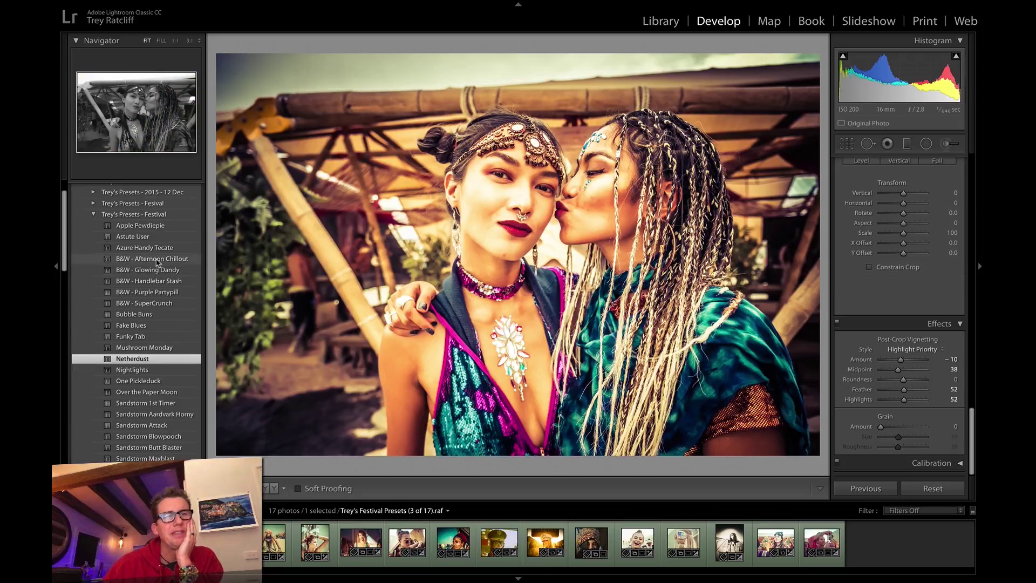
{"action": "left_click", "coordinate": [157, 261]}
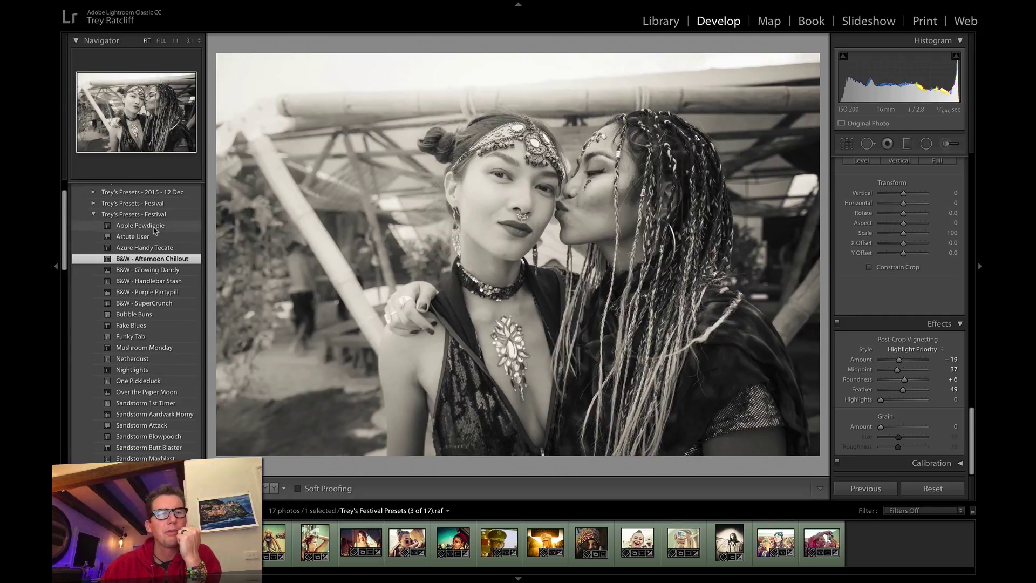
{"action": "left_click", "coordinate": [154, 227]}
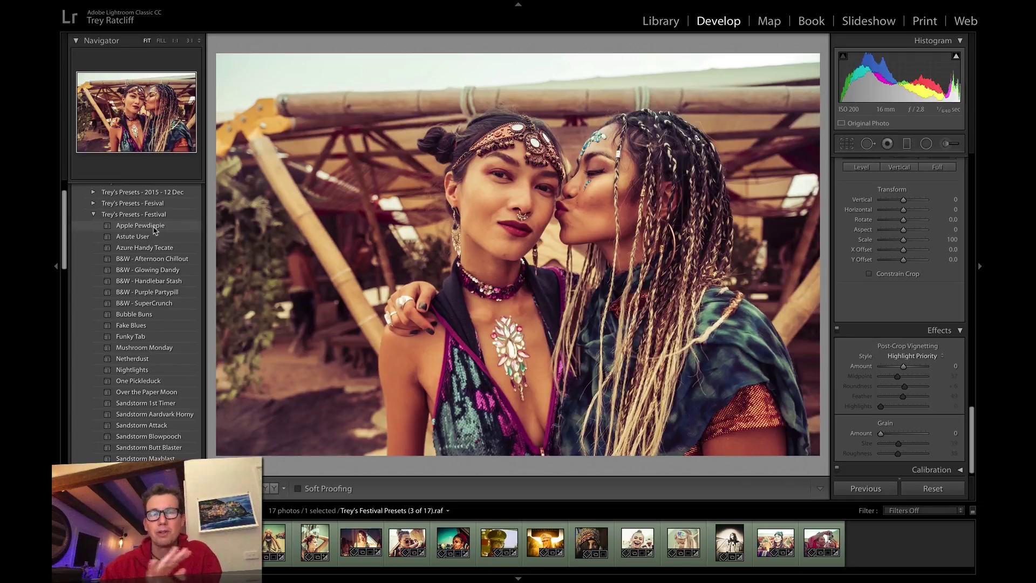
Reposition and delete the preset's graduated filter on the two women's photo, and lower the white balance temperature to 3,392.
{"action": "mouse_move", "coordinate": [923, 266]}
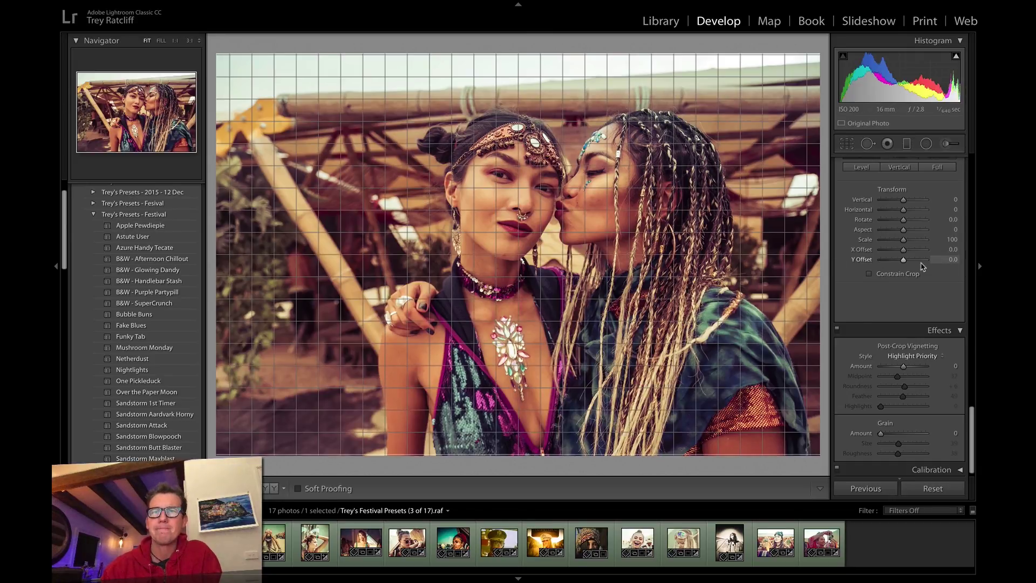
{"action": "scroll", "coordinate": [920, 227], "scroll_direction": "up", "scroll_amount": 15}
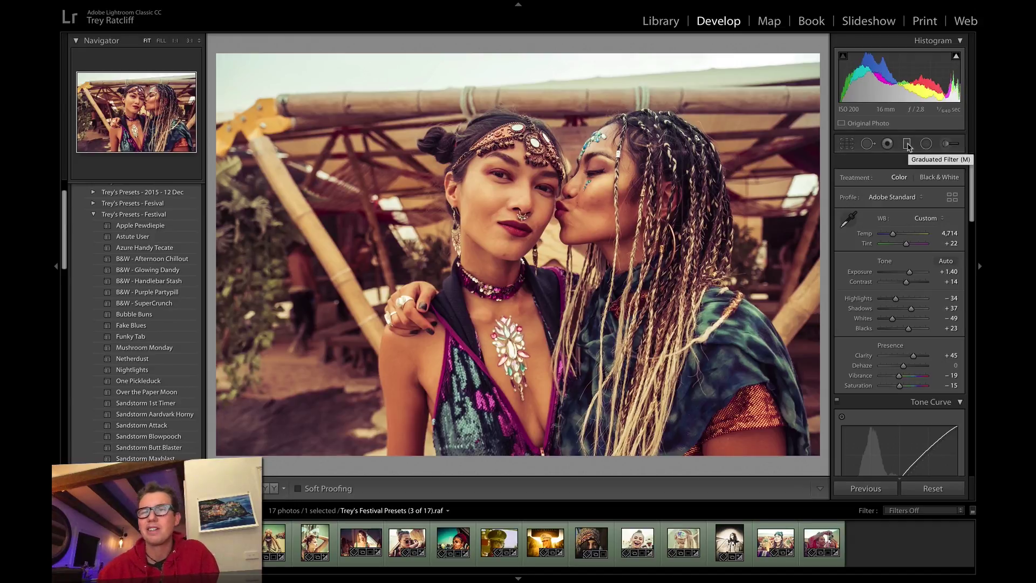
{"action": "left_click", "coordinate": [908, 144]}
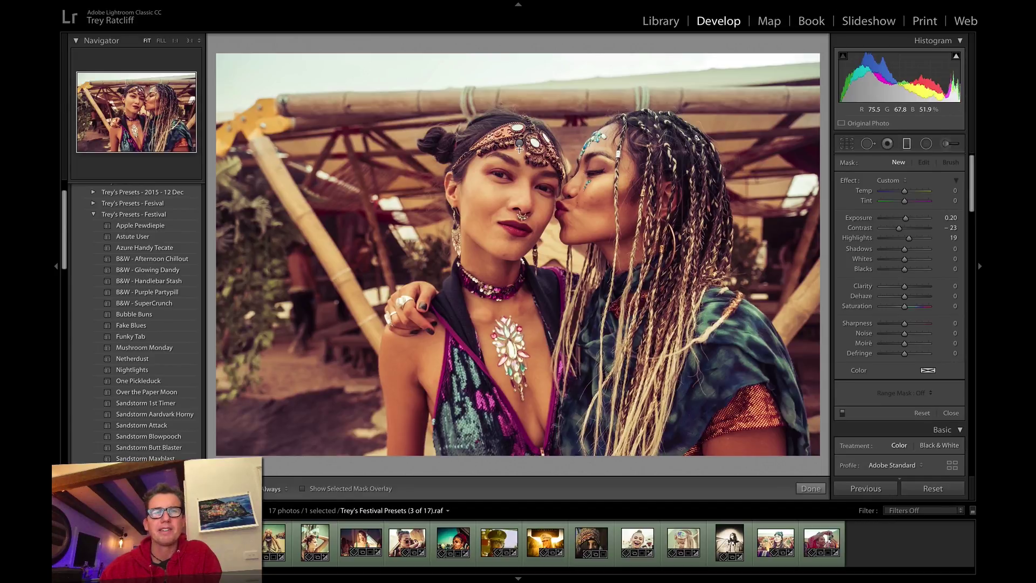
{"action": "left_click", "coordinate": [519, 143]}
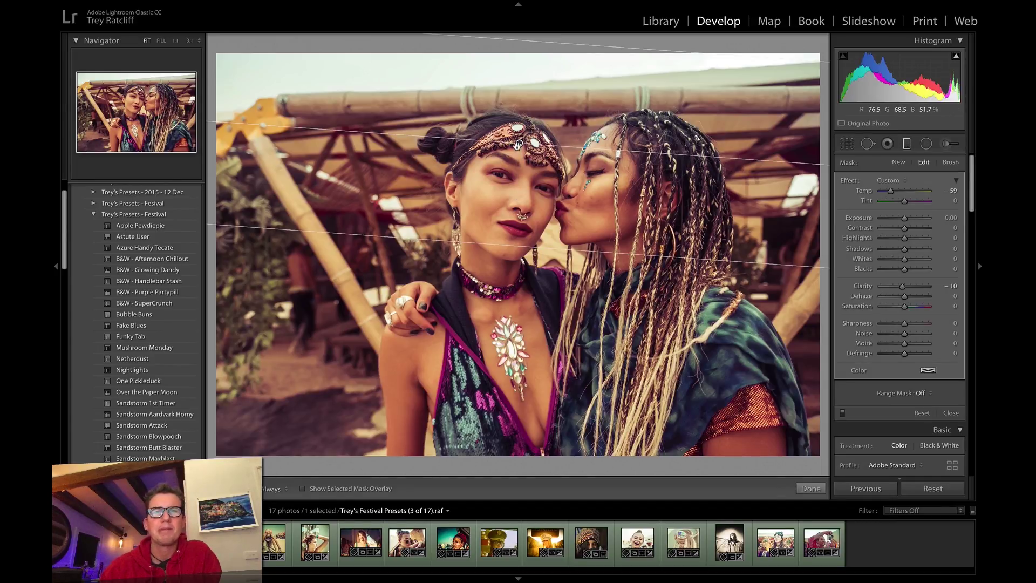
{"action": "left_click_drag", "start_coordinate": [519, 143], "coordinate": [576, 216]}
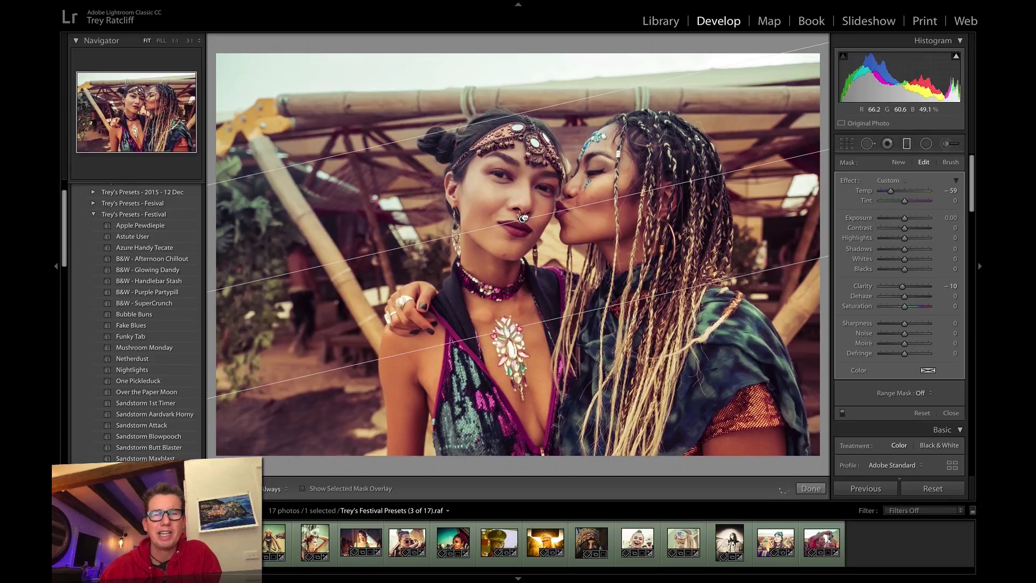
{"action": "key", "text": "Delete"}
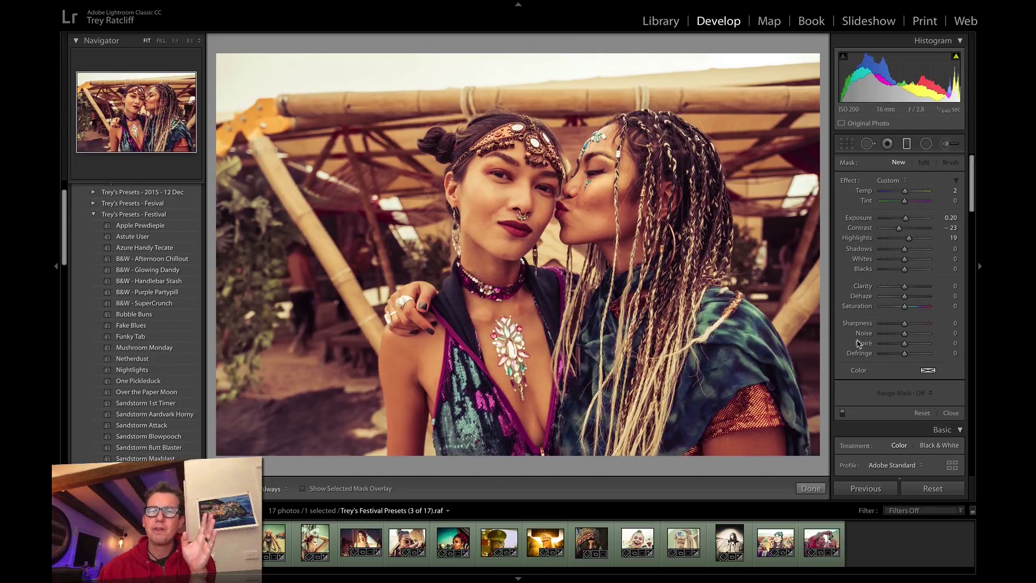
{"action": "left_click", "coordinate": [948, 414]}
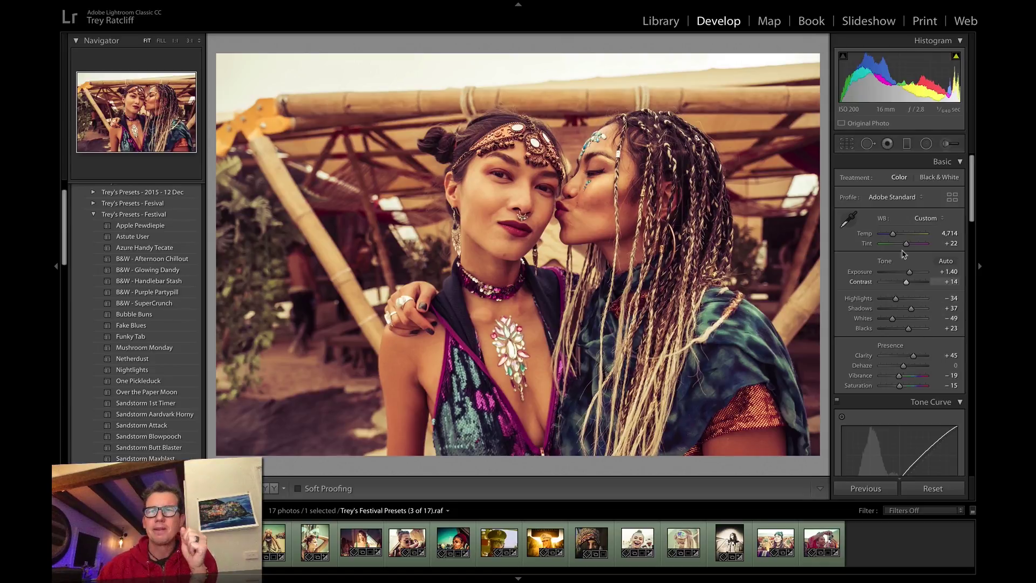
{"action": "left_click_drag", "start_coordinate": [893, 236], "coordinate": [889, 238]}
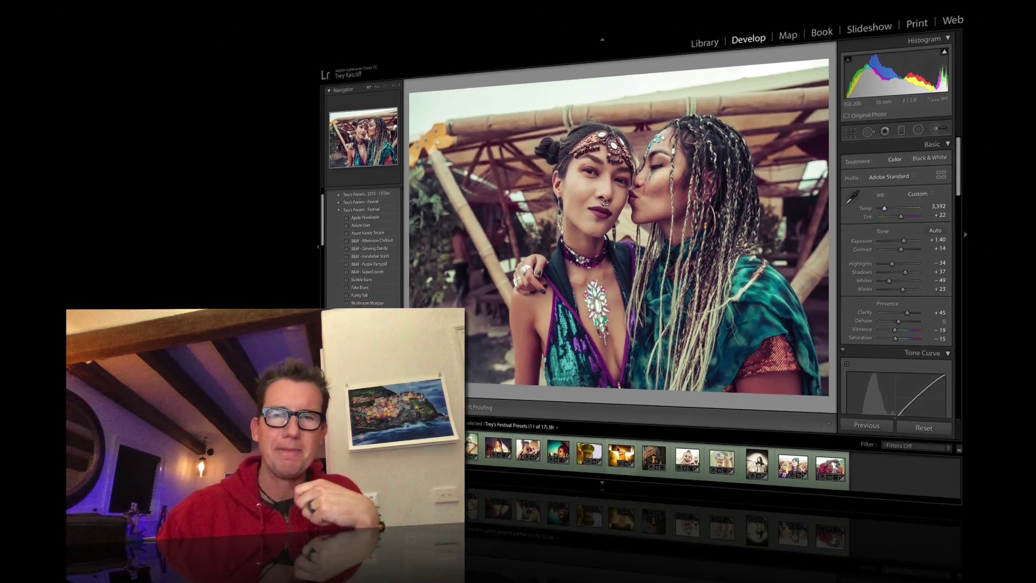
Review other finished festival photos: the blonde woman in the white cap, the black-and-white sunglasses portrait and the woman with the jeweled headpiece.
{"action": "left_click", "coordinate": [618, 452]}
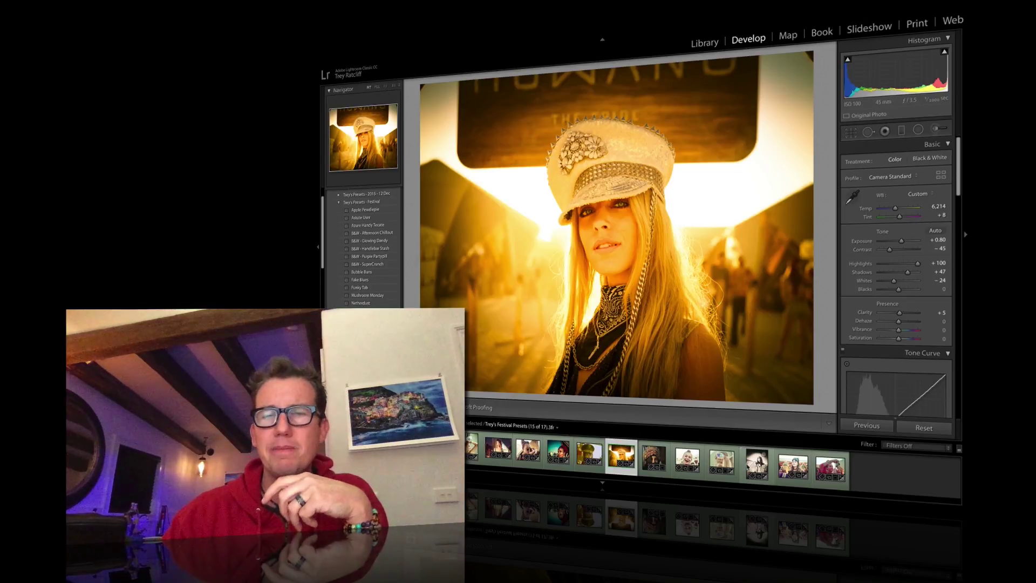
{"action": "left_click", "coordinate": [757, 463]}
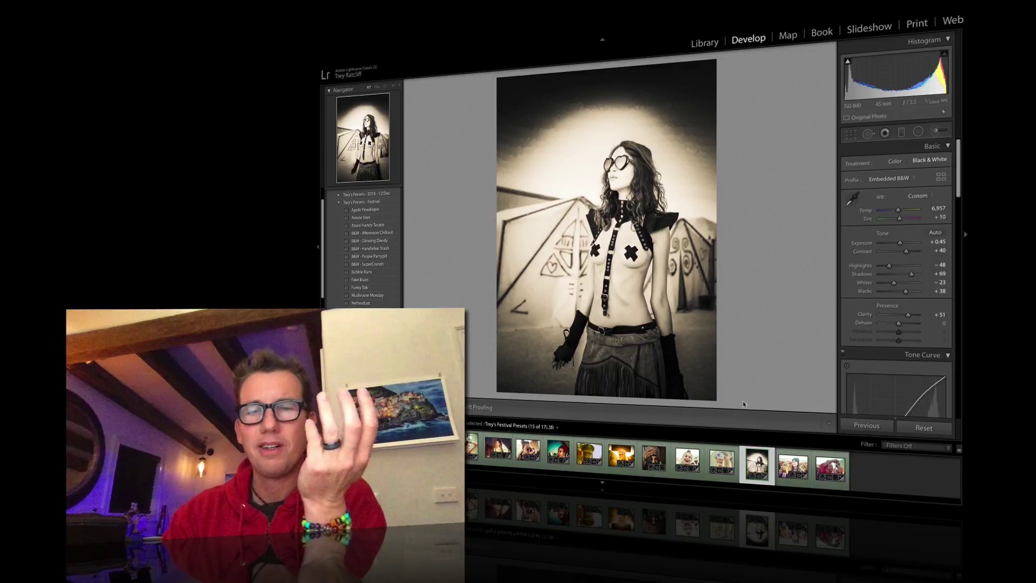
{"action": "left_click", "coordinate": [719, 460]}
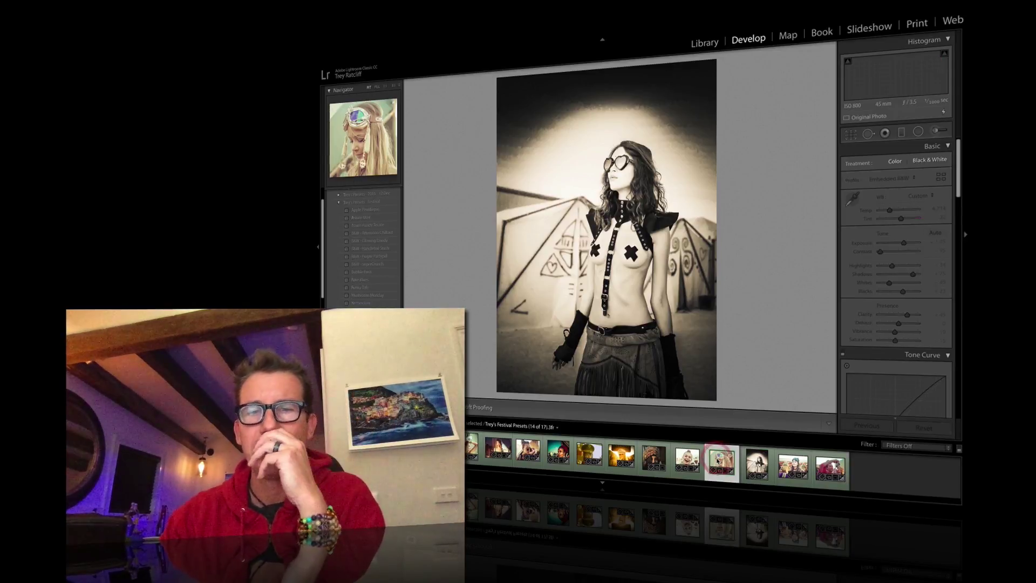